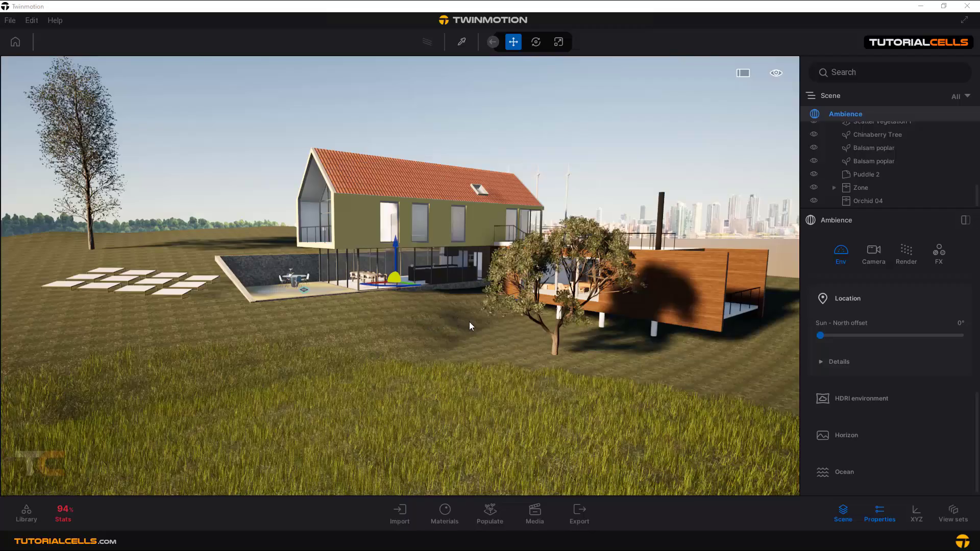
Open the list of media sequences
left_click(534, 510)
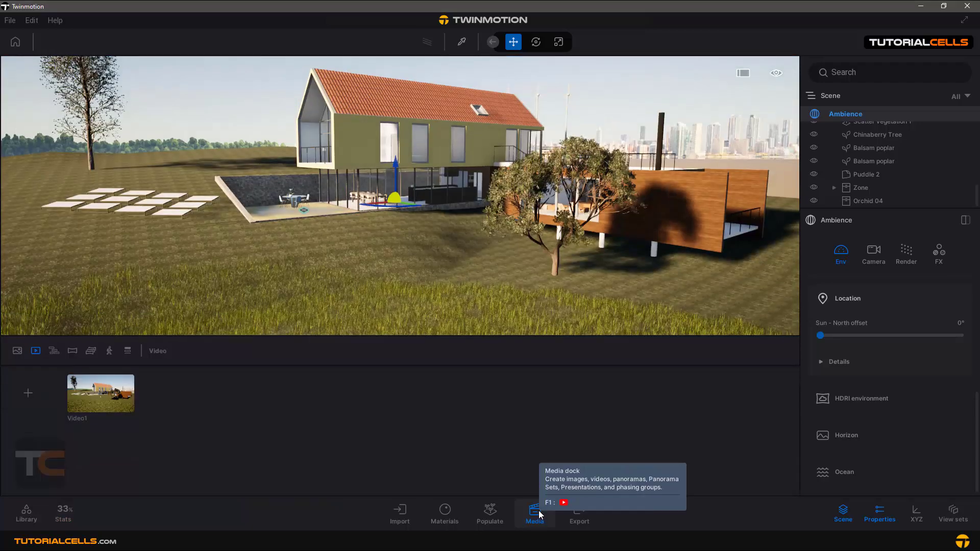
left_click(54, 352)
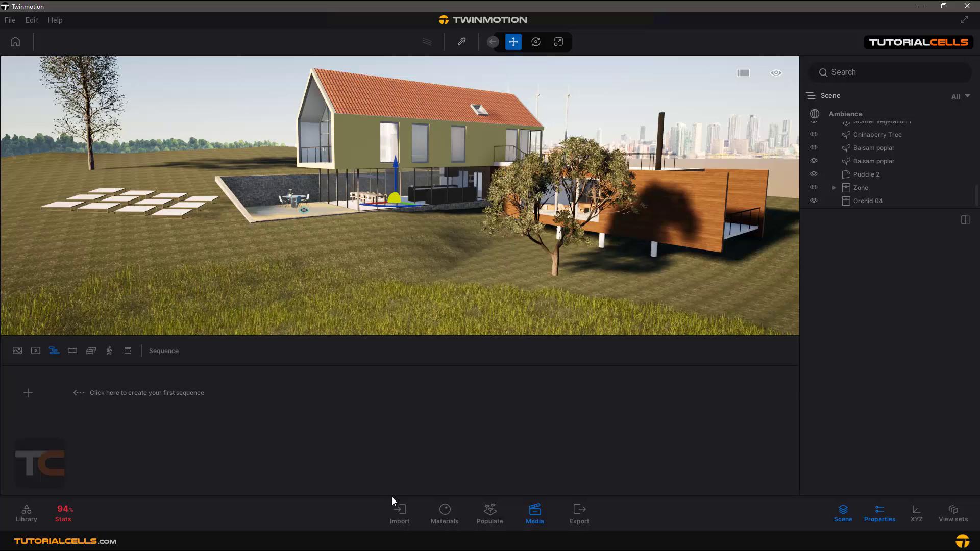
Import the file animation 1.fbx as an animation, keeping the default import options
left_click(399, 512)
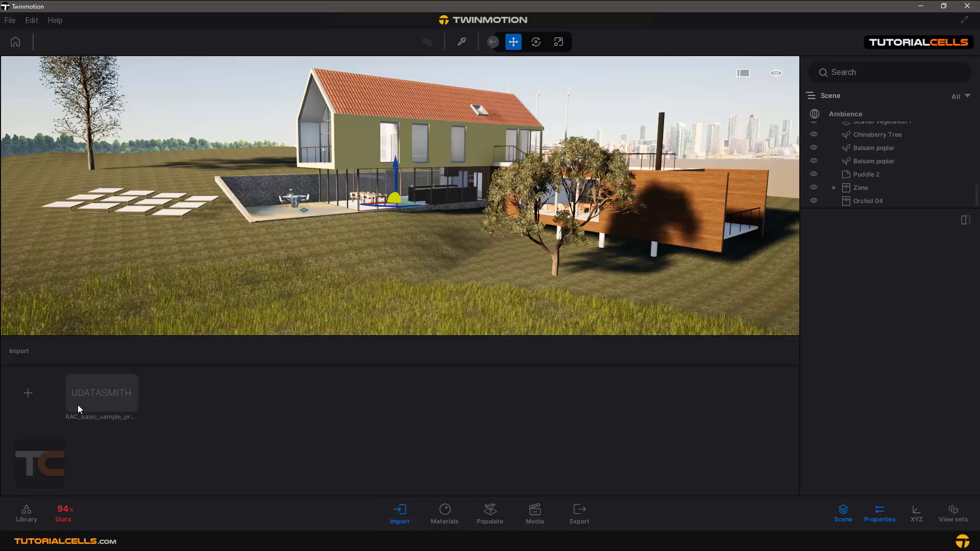
left_click(28, 393)
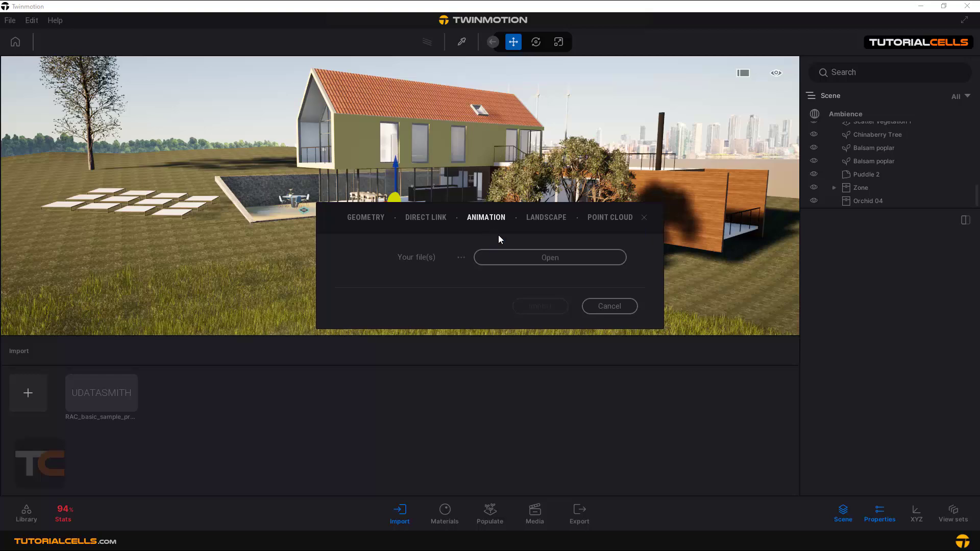
left_click(510, 257)
scroll(512, 357, "down", 1)
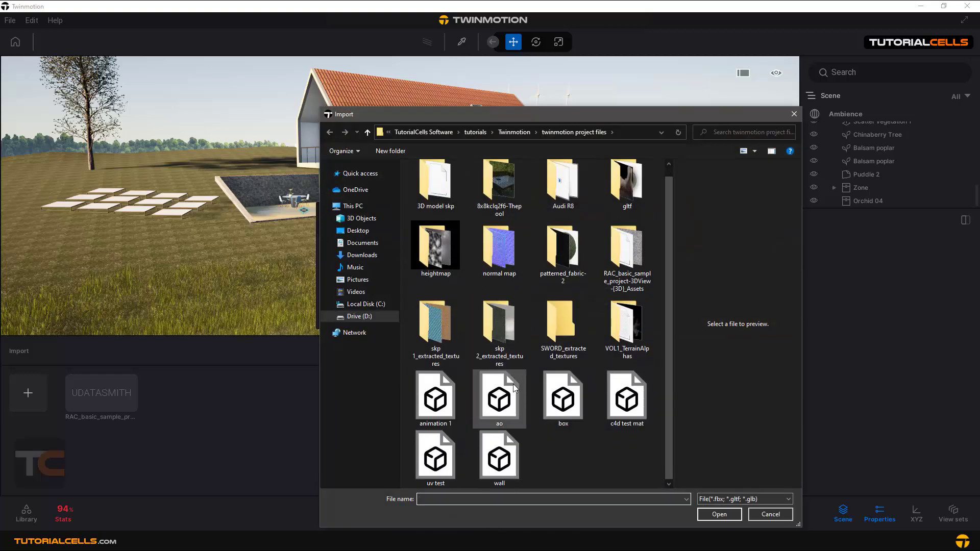
double_click(445, 397)
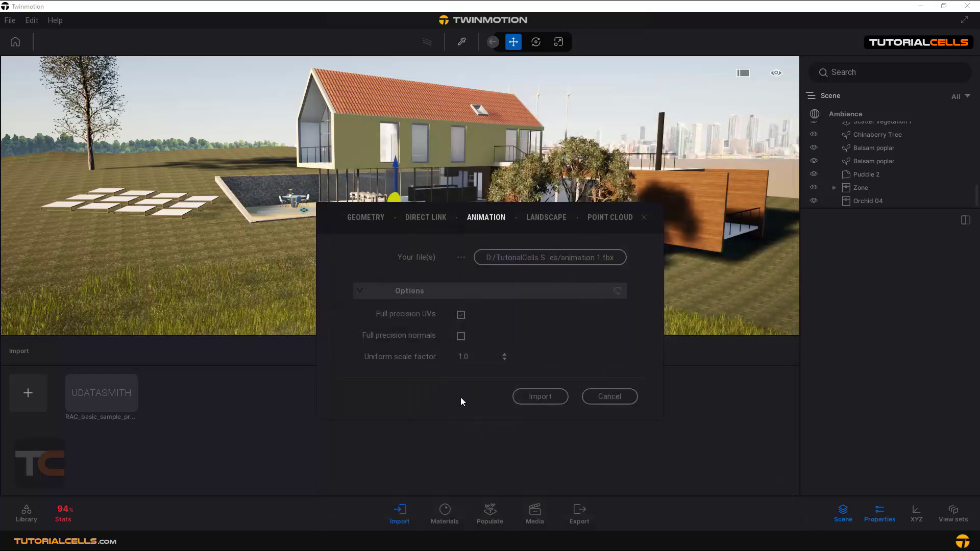
left_click(525, 397)
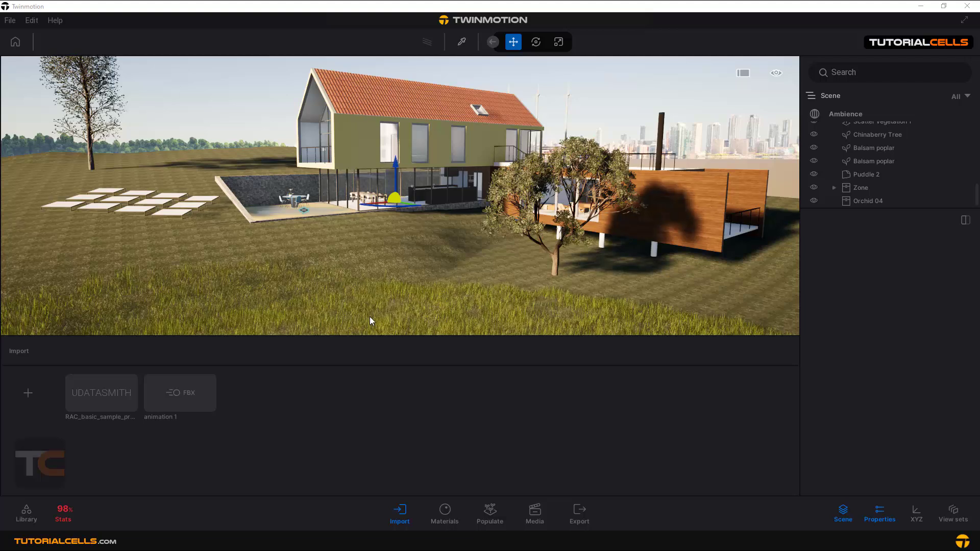
Select the imported animation 1 object and move it onto the lawn in front of the patio, raised above the grass
right_click_drag(391, 238, 730, 238)
key("w")
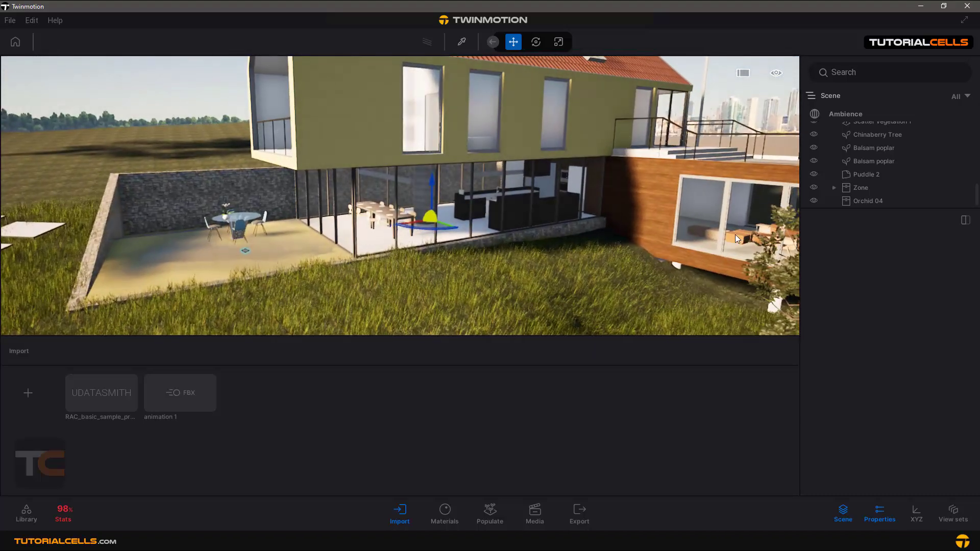
scroll(873, 166, "down", 1)
left_click(868, 200)
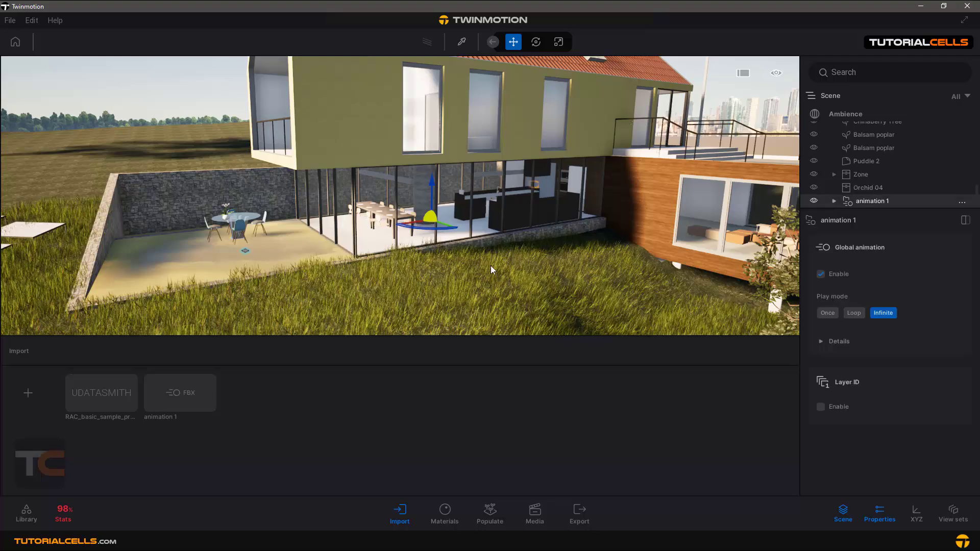
scroll(458, 258, "down", 3)
left_click_drag(402, 235, 283, 283)
scroll(282, 287, "down", 1)
middle_click_drag(281, 290, 283, 269, "shift")
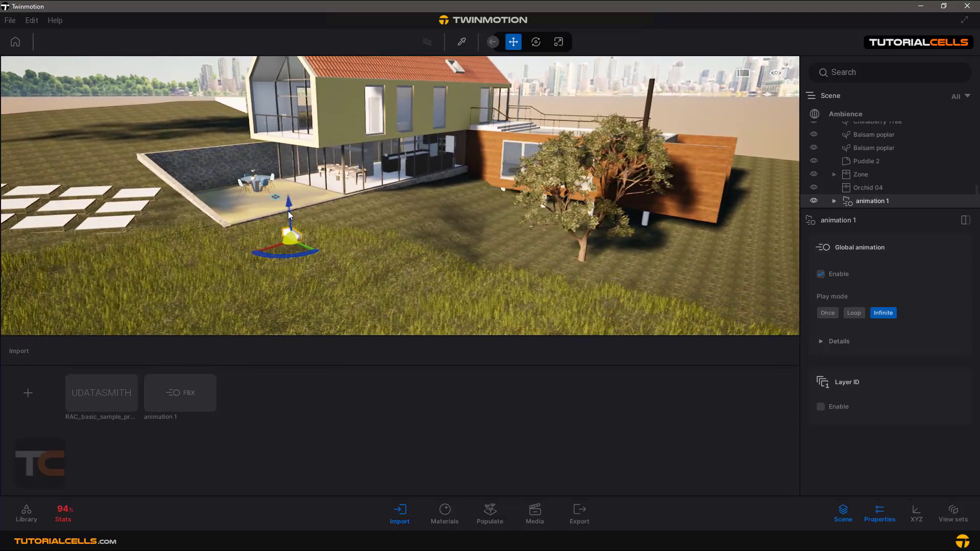
left_click_drag(293, 206, 292, 177)
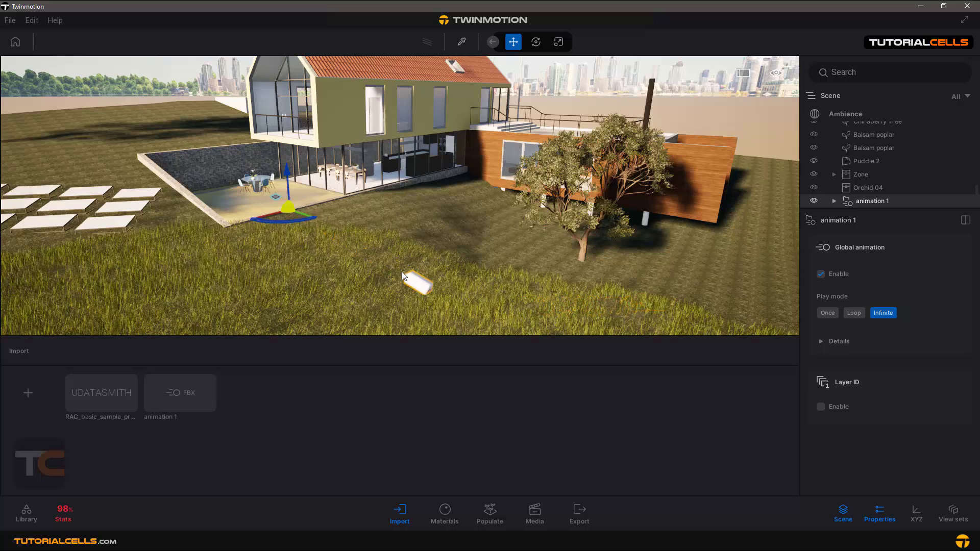
Create a new media sequence from the current view of the house
left_click(397, 511)
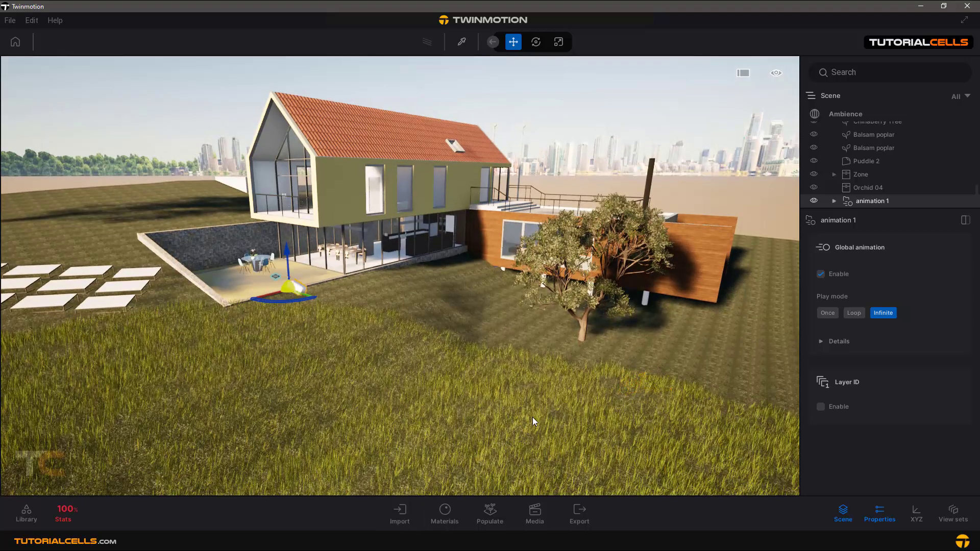
left_click(530, 508)
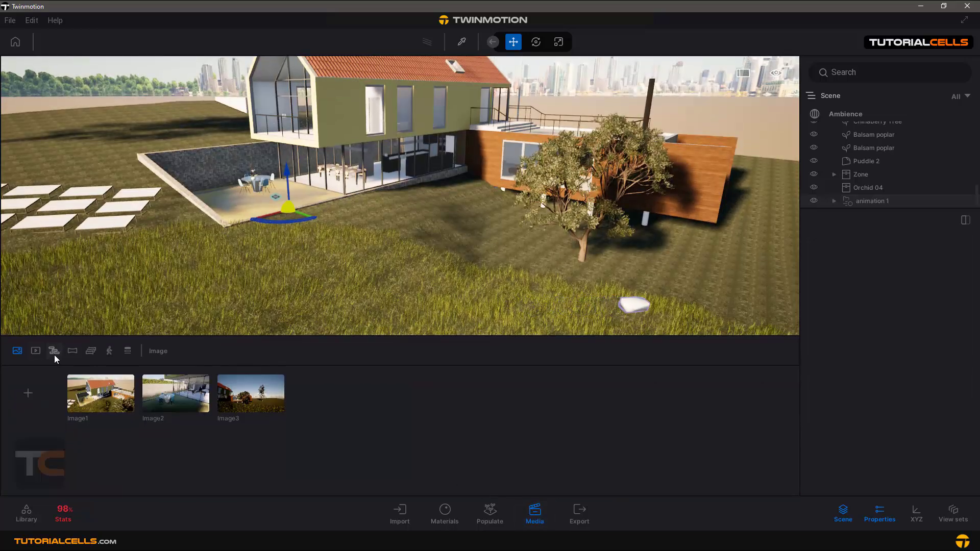
left_click(54, 351)
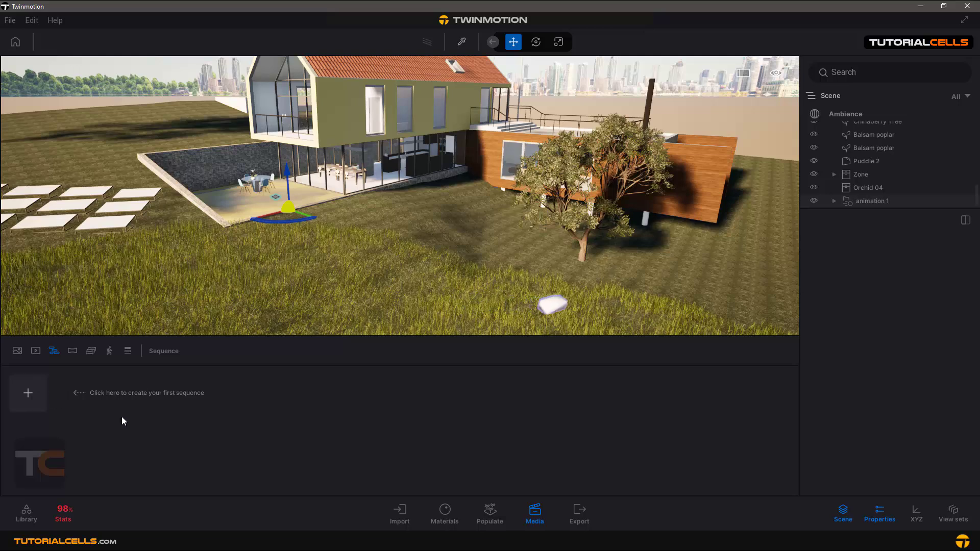
left_click(29, 392)
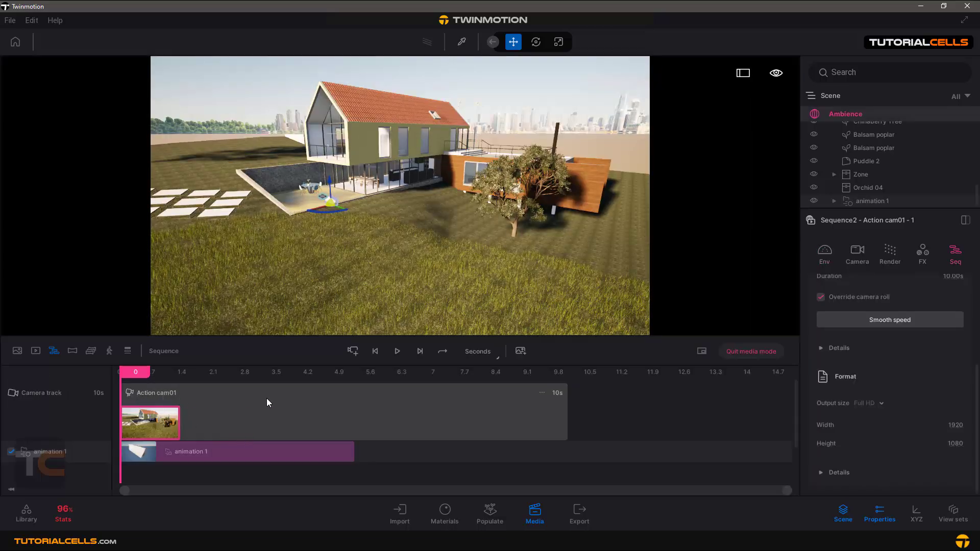
Preview the start of the sequence, return the playhead to 0 seconds and view the first camera key's settings
mouse_move(439, 220)
right_mouse_down()
mouse_move(457, 219)
mouse_move(443, 213)
right_mouse_up()
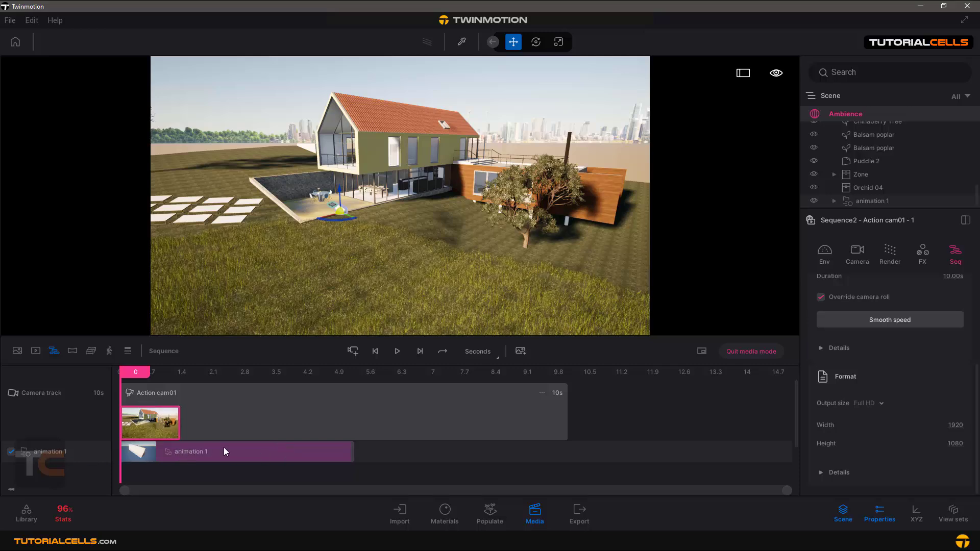
left_click(397, 351)
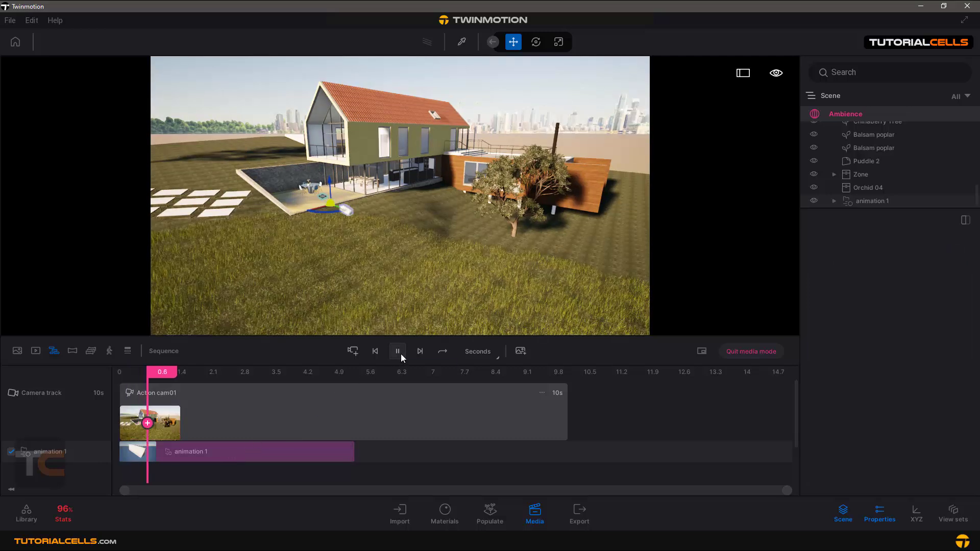
left_click(398, 351)
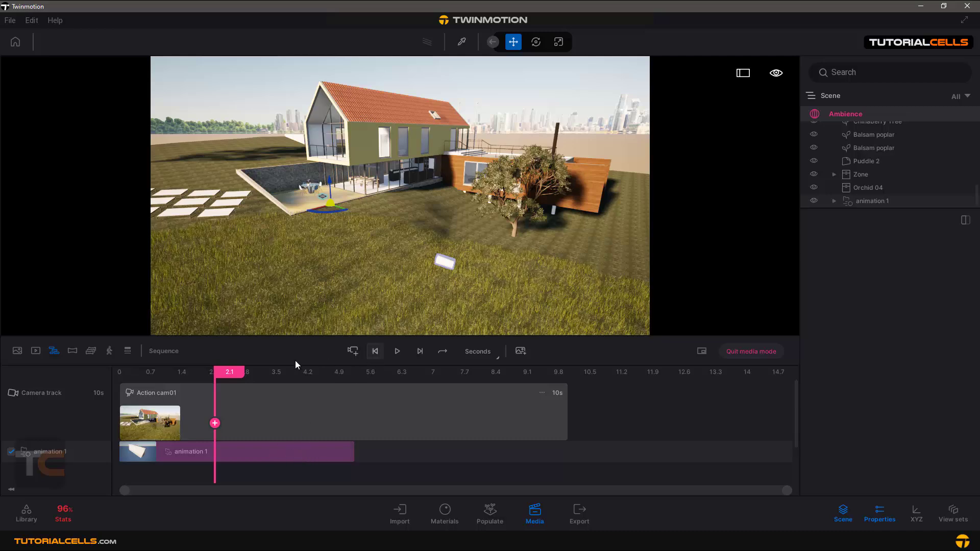
mouse_move(237, 372)
left_mouse_down()
mouse_move(117, 373)
mouse_move(324, 383)
mouse_move(240, 377)
left_mouse_up()
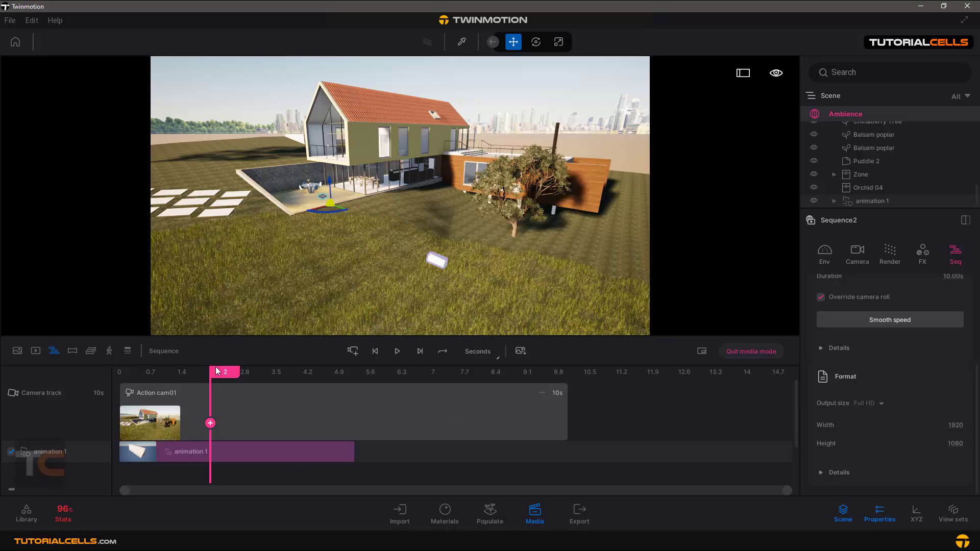
left_click_drag(215, 371, 137, 372)
left_click(175, 419)
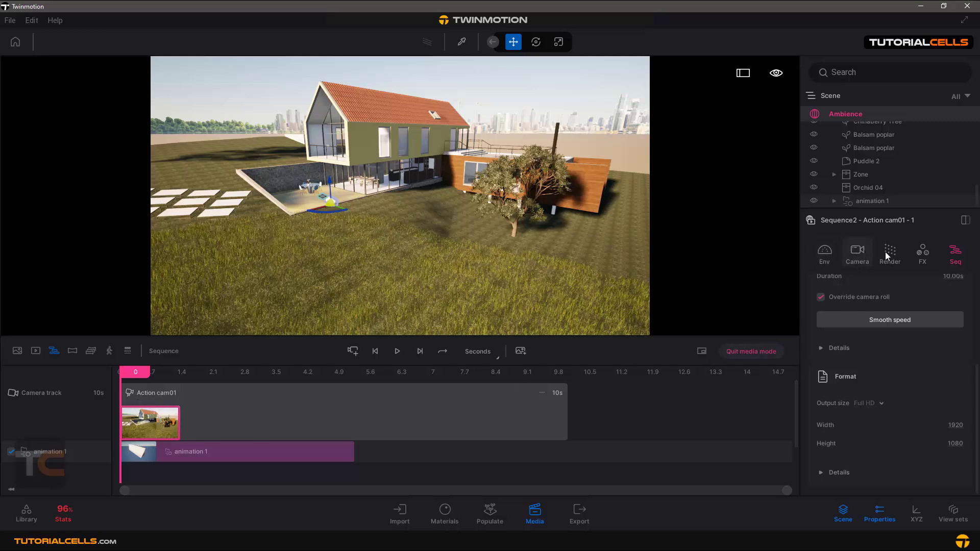
scroll(914, 406, "up", 3)
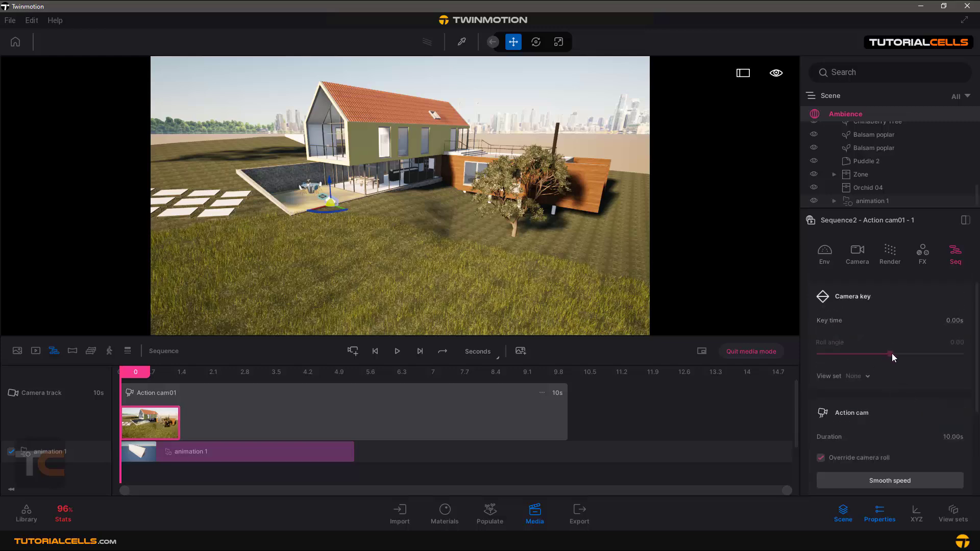
Add a second camera key at 3 seconds with the camera closer to the lawn, and scrub through to check the camera motion
left_click_drag(122, 375, 267, 384)
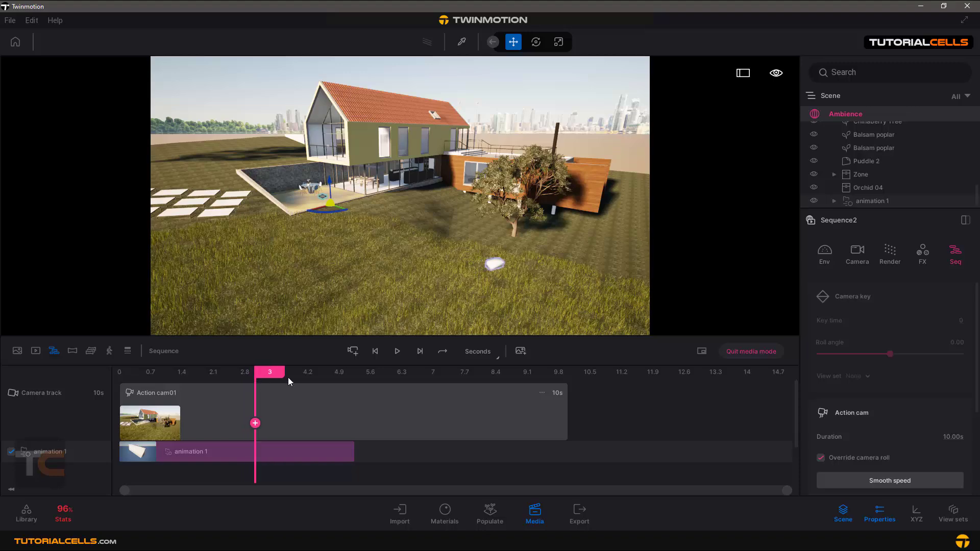
right_click_drag(480, 286, 531, 326)
key("w")
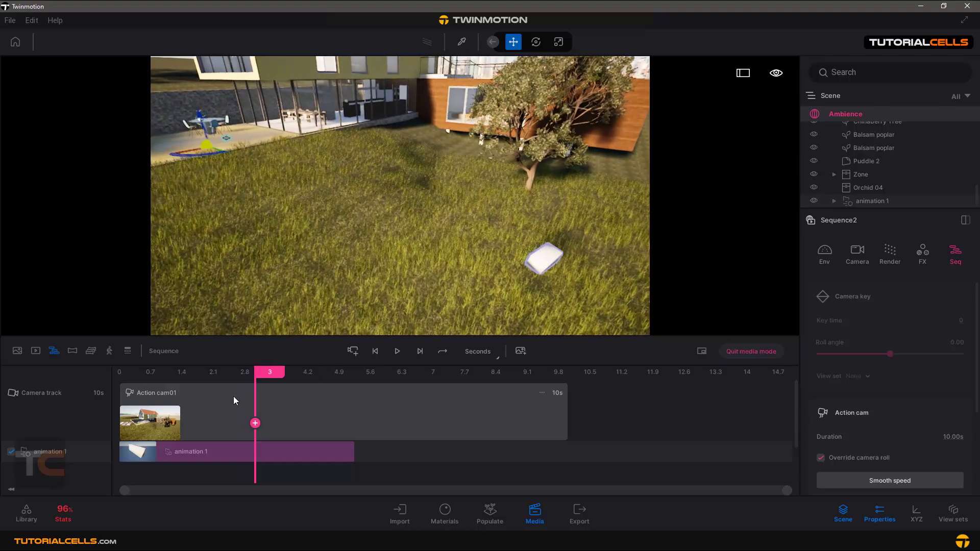
left_click(255, 425)
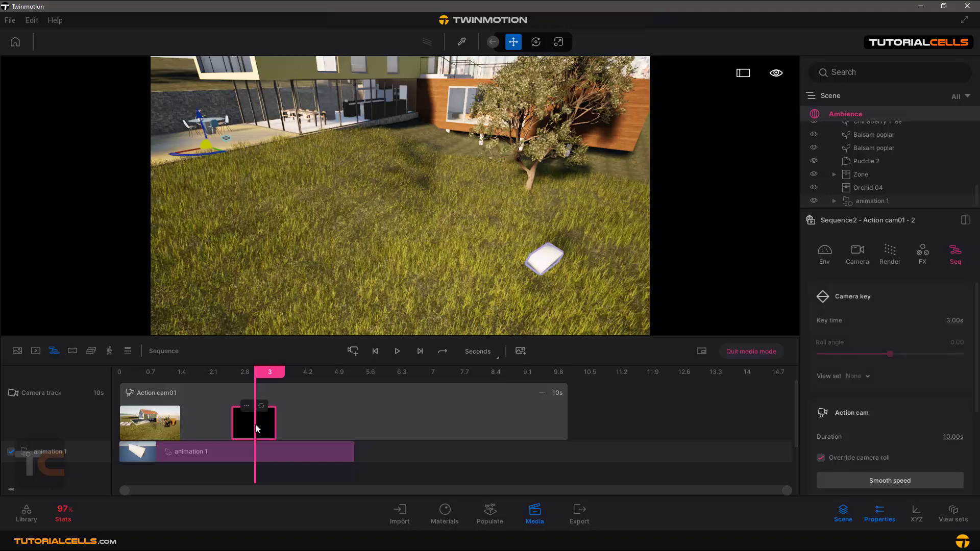
mouse_move(252, 368)
left_mouse_down()
mouse_move(122, 368)
mouse_move(273, 357)
mouse_move(120, 358)
mouse_move(269, 358)
left_mouse_up()
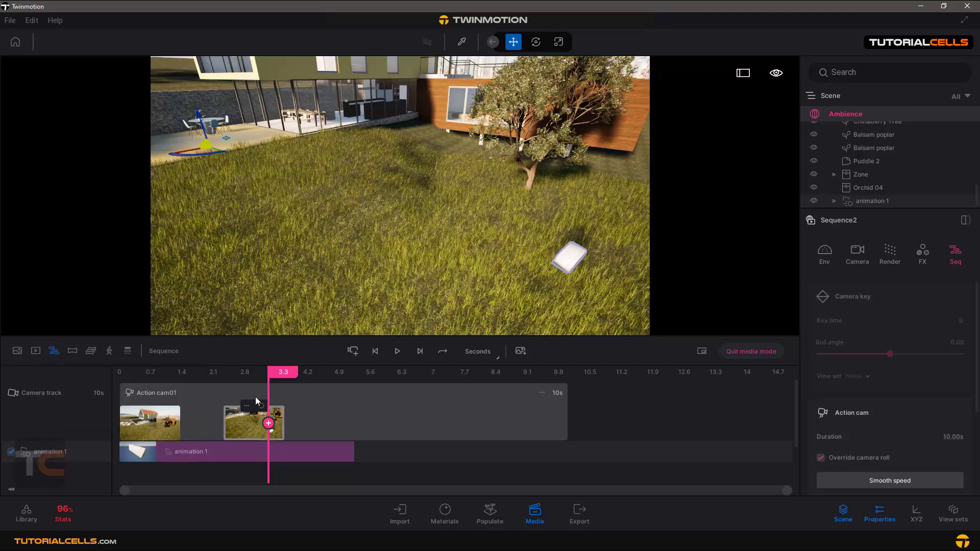
left_click_drag(279, 378, 204, 383)
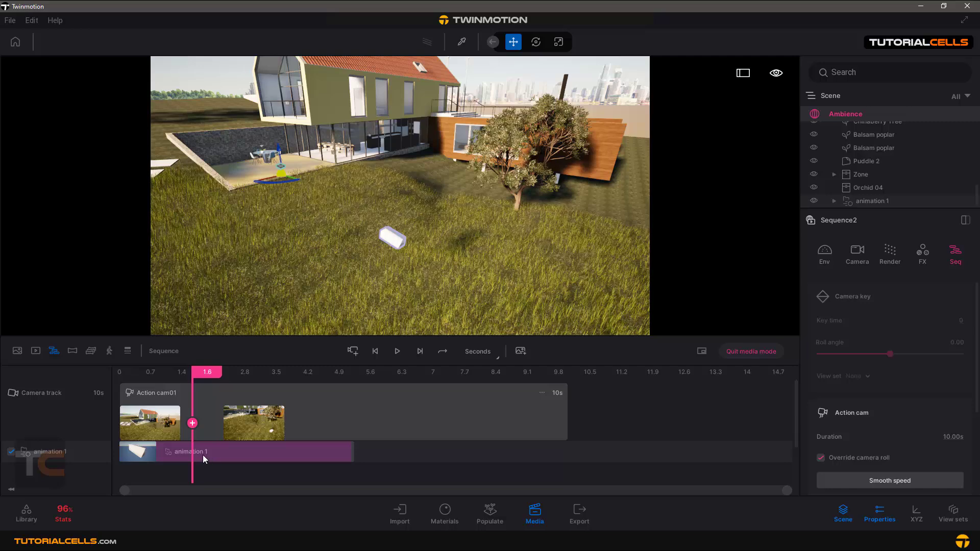
Shift the animation 1 clip to start at about 2.1 seconds and return the playhead to the start
left_click_drag(200, 455, 278, 458)
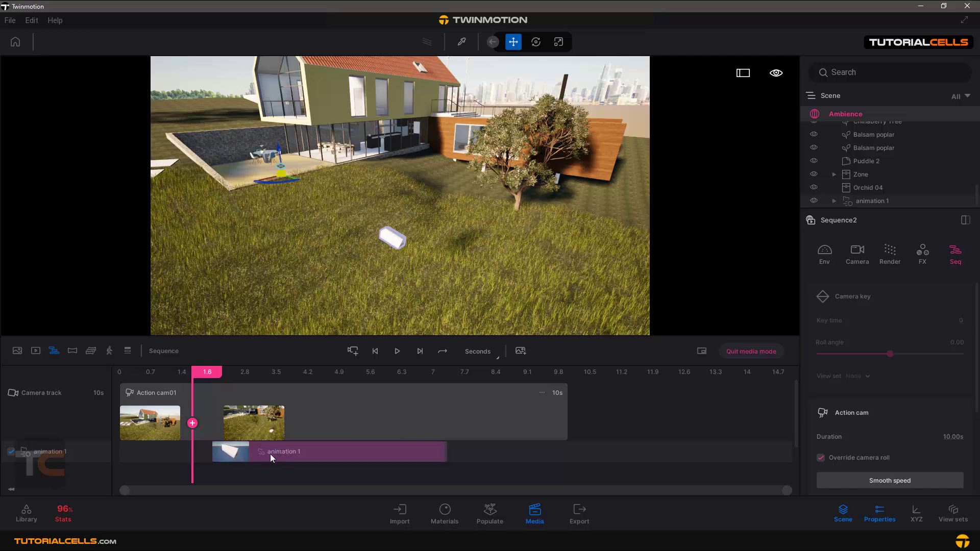
left_click_drag(200, 377, 120, 396)
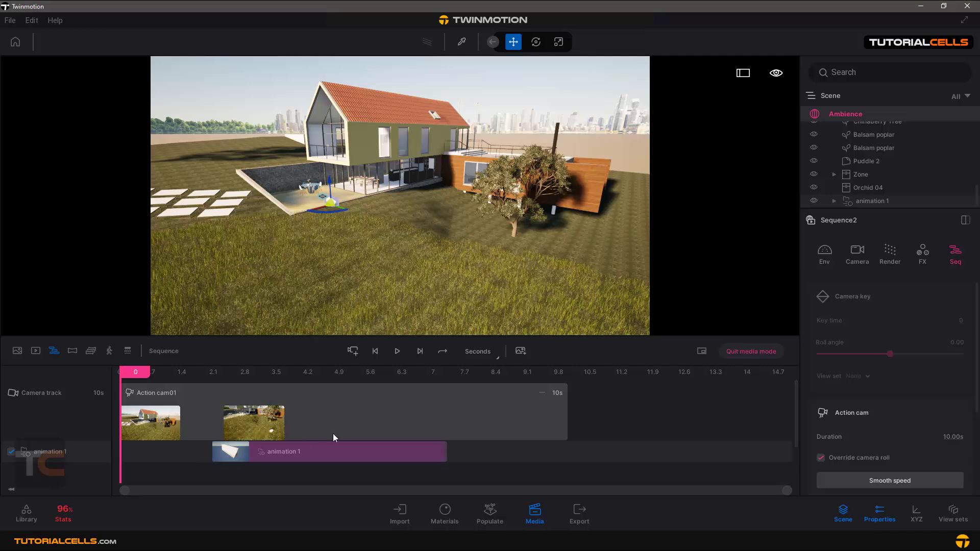
Select the second camera key and view the timeline's time unit and frame rate options
left_click(542, 392)
left_click(255, 421)
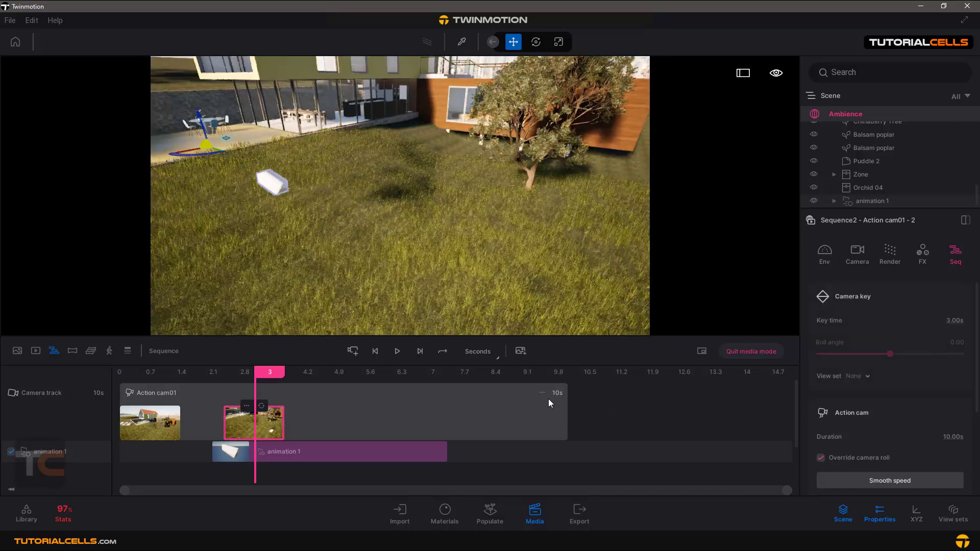
left_click(498, 359)
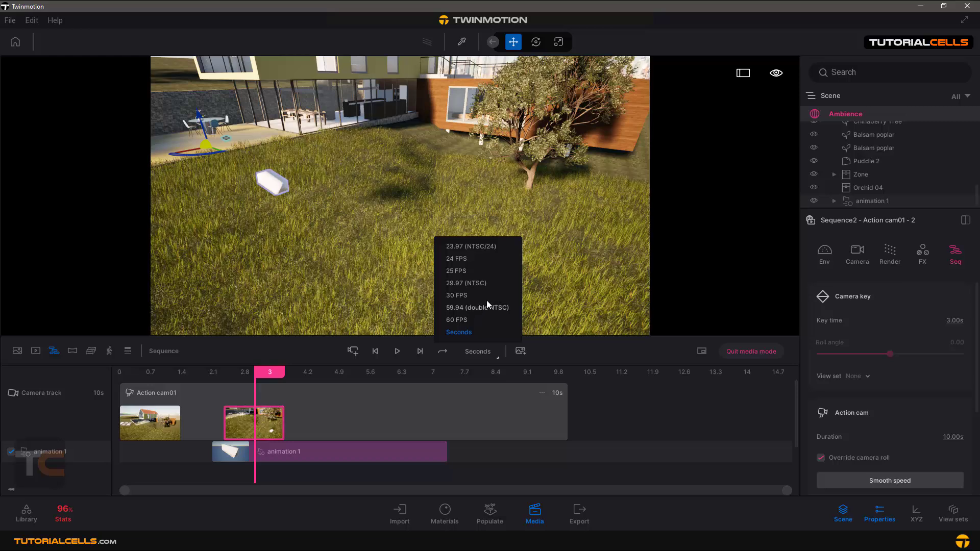
left_click(539, 256)
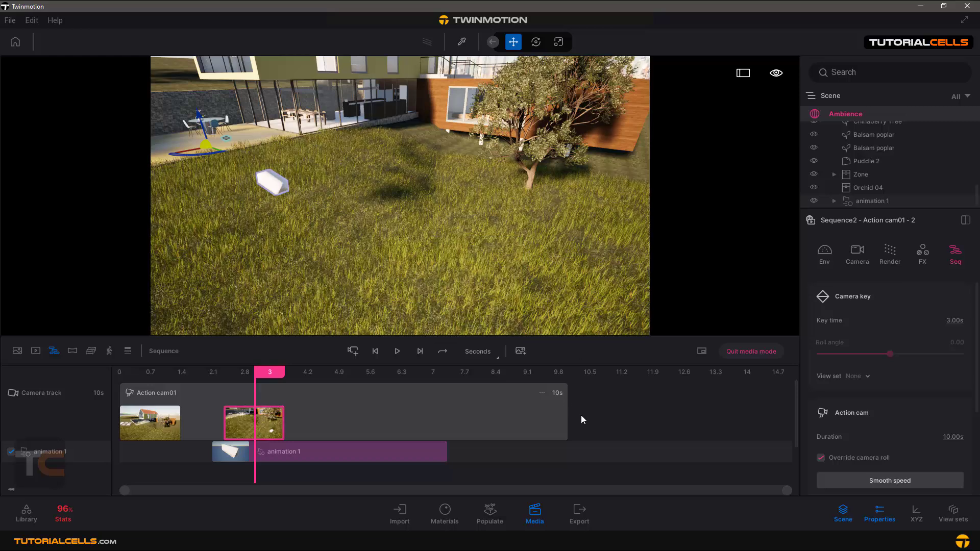
Try to extend the animation 1 clip to about the end of the Action cam01 clip
left_click_drag(446, 452, 572, 450)
left_click_drag(639, 447, 223, 452)
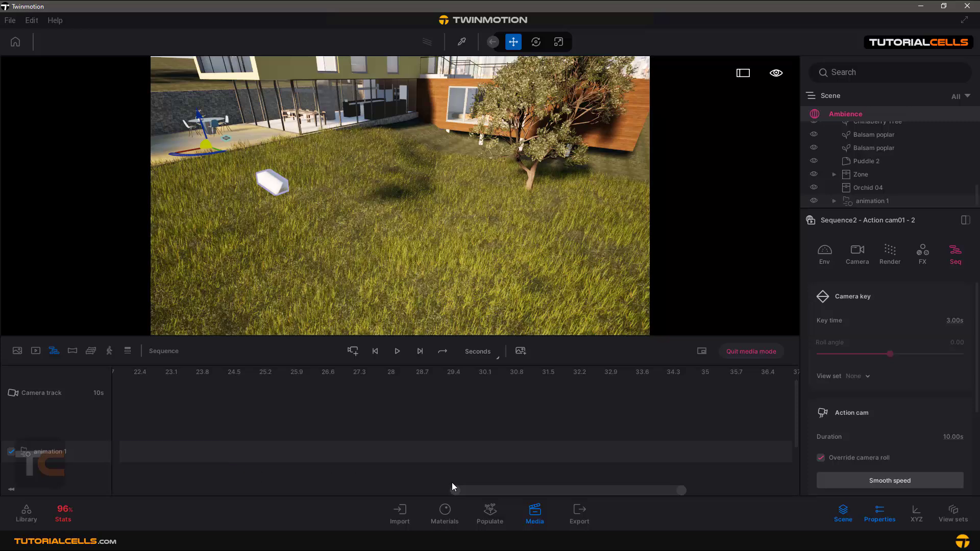
left_click_drag(470, 490, 125, 488)
mouse_move(443, 449)
left_mouse_down()
mouse_move(466, 449)
mouse_move(438, 447)
mouse_move(456, 447)
mouse_move(446, 447)
left_mouse_up()
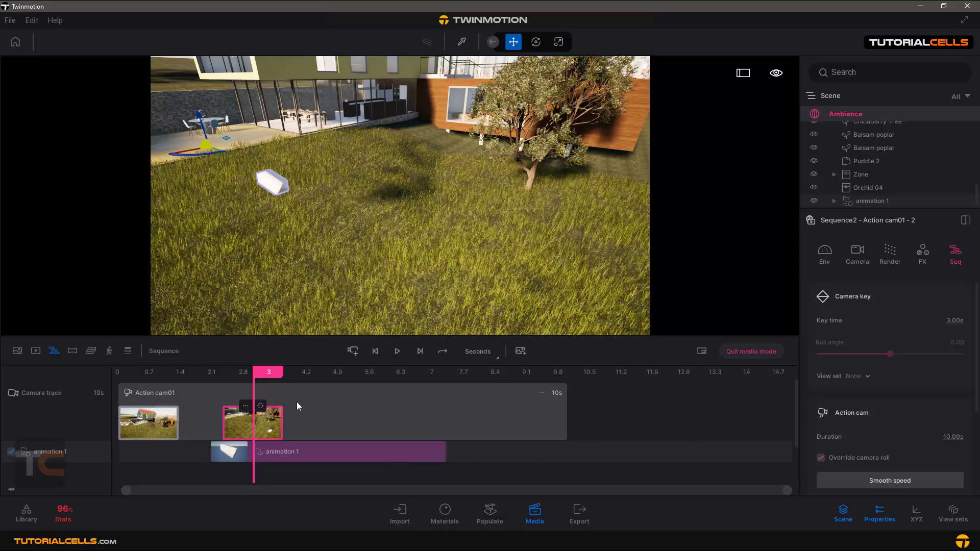
Scrub slightly along the timeline and reselect the second camera key at 3 seconds to view its settings
mouse_move(274, 374)
left_mouse_down()
mouse_move(285, 373)
mouse_move(258, 373)
left_mouse_up()
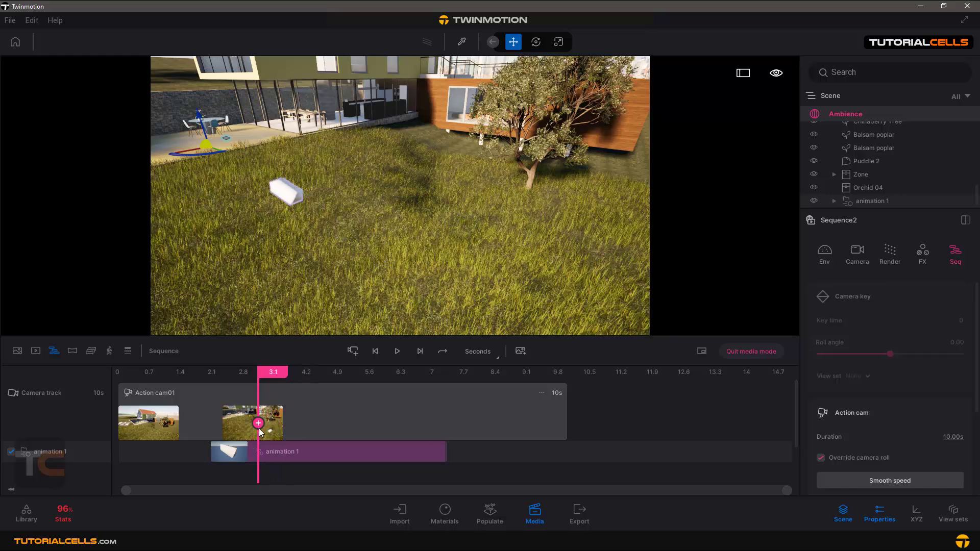
left_click(245, 430)
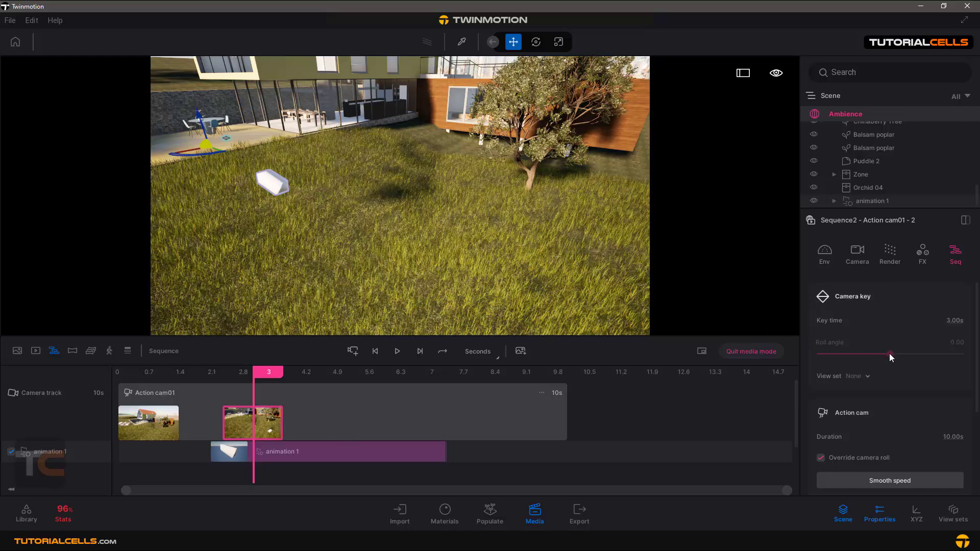
Delete the second camera key at 3 seconds and add a new camera key at 4.2 seconds in Action cam01
left_click_drag(275, 372, 210, 373)
left_click(279, 425)
left_click(246, 406)
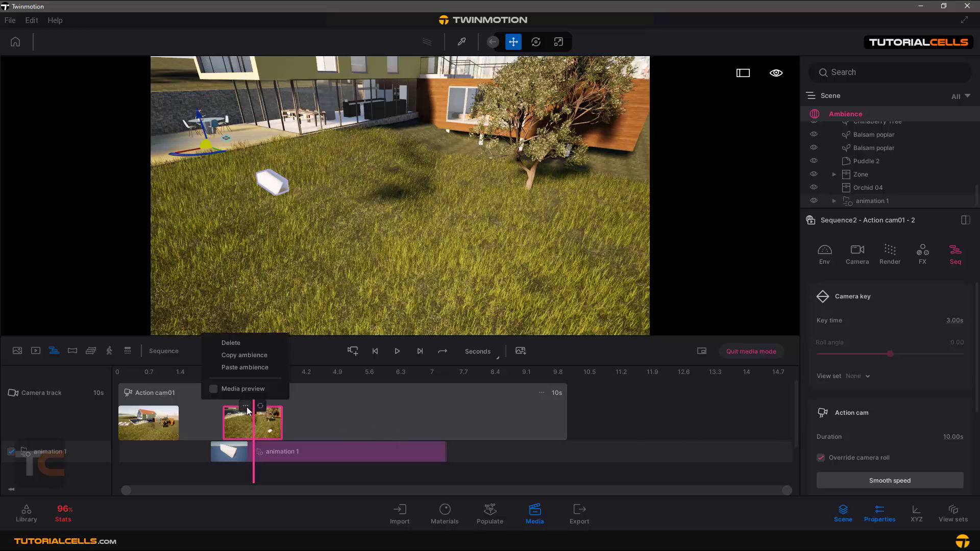
left_click(247, 341)
left_click_drag(272, 372, 326, 372)
left_click(307, 424)
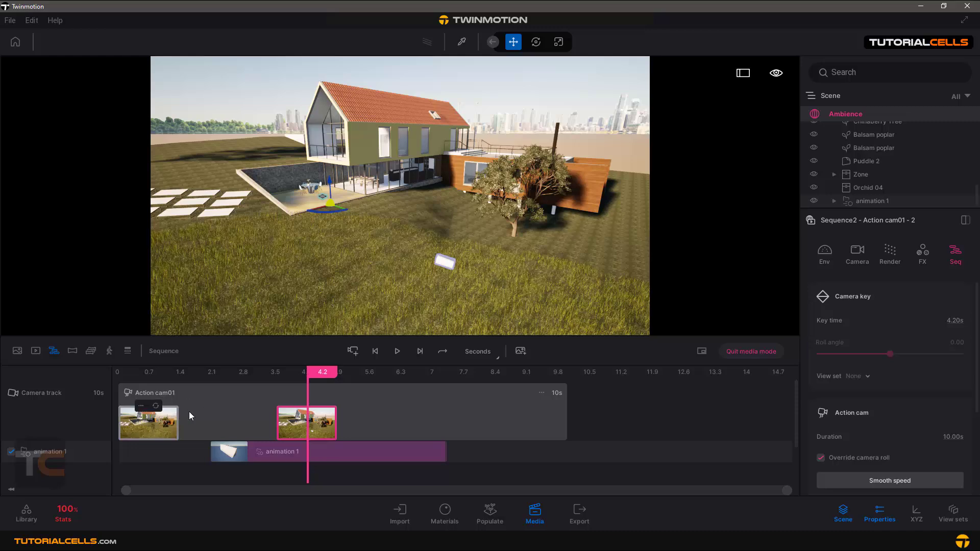
Play Action cam01 from near its start to preview the camera move up to the second key
left_click_drag(320, 378, 157, 374)
left_click(397, 351)
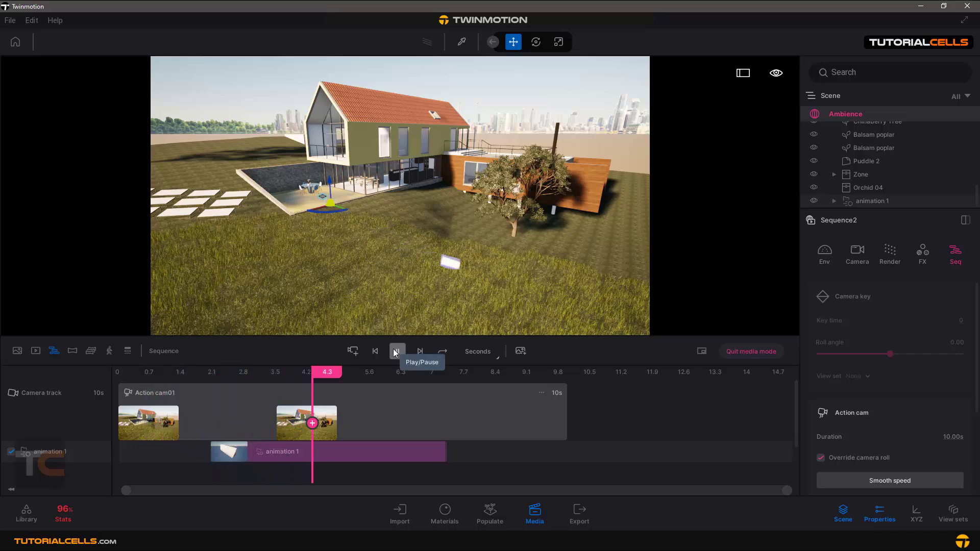
left_click(396, 351)
Bring the camera closer to the animated object on the lawn and update the 4.2-second key with this view
left_click(289, 422)
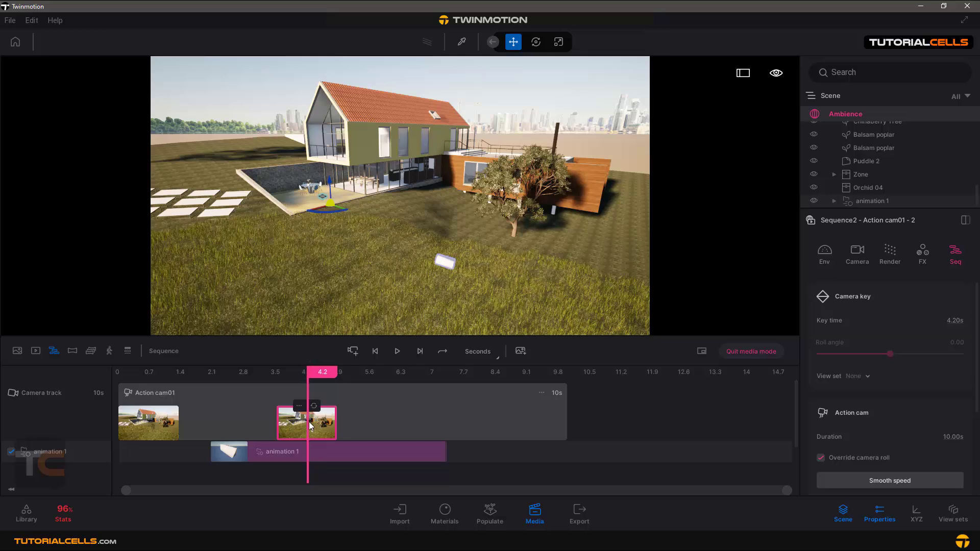
scroll(461, 296, "up", 4)
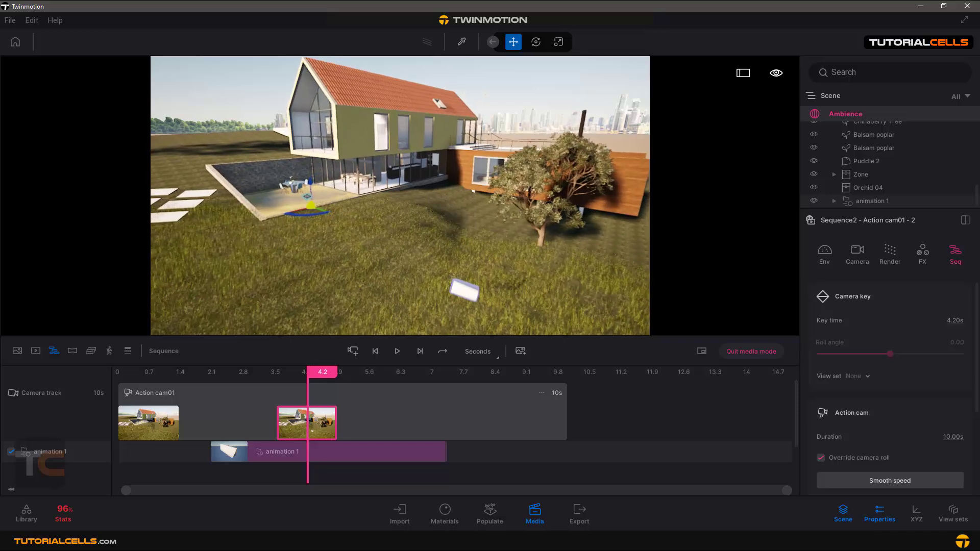
scroll(466, 258, "up", 5)
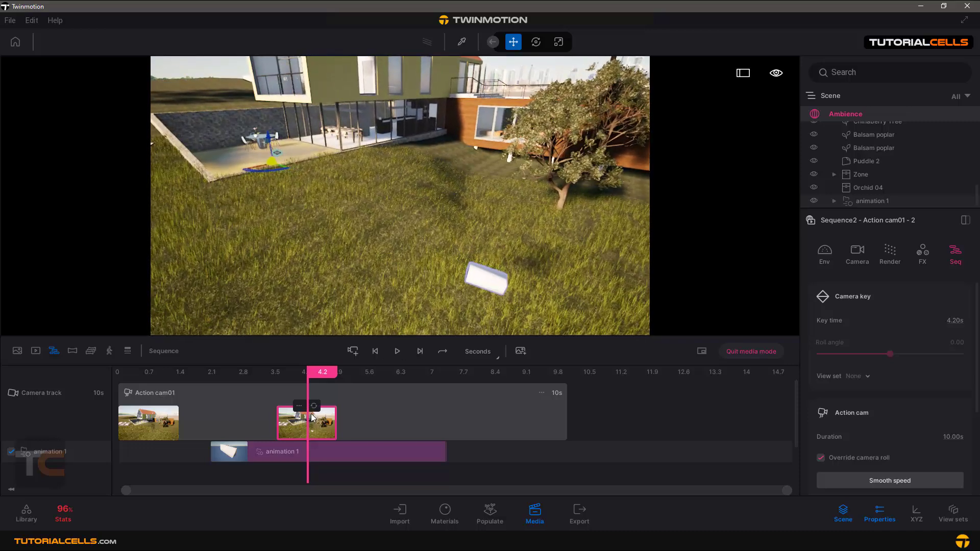
left_click(313, 406)
Play the sequence from 0 seconds to preview the camera move together with the animation 1 clip
left_click_drag(324, 371, 125, 370)
left_click_drag(198, 367, 102, 375)
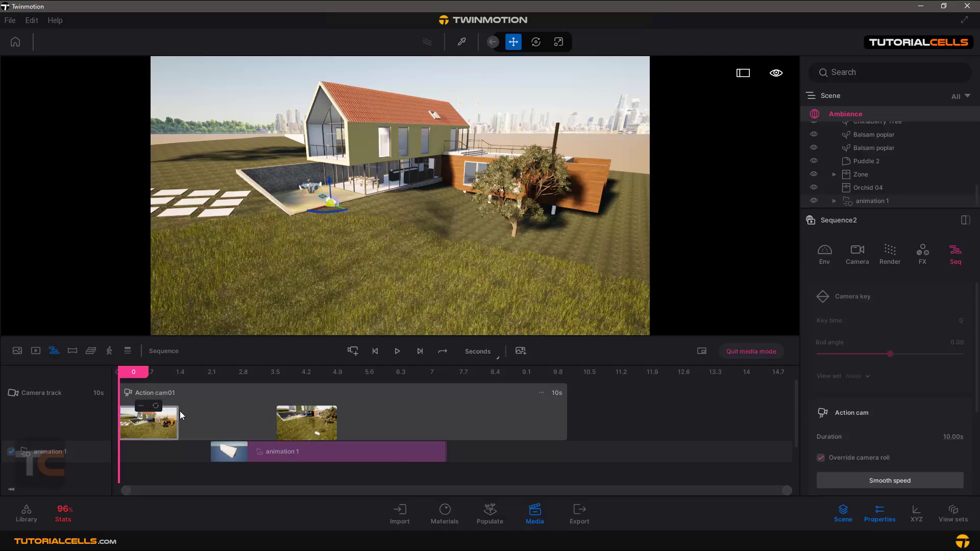
left_click(398, 351)
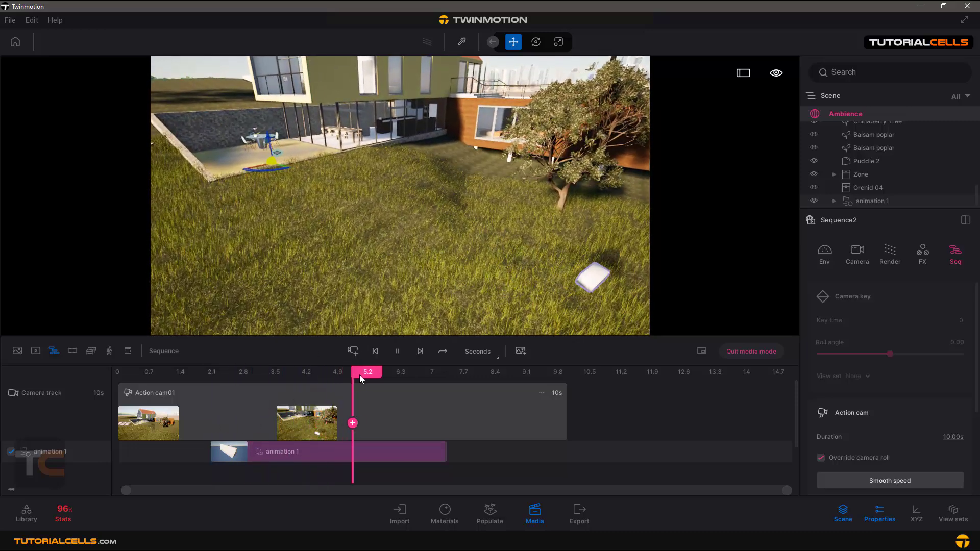
left_click(397, 350)
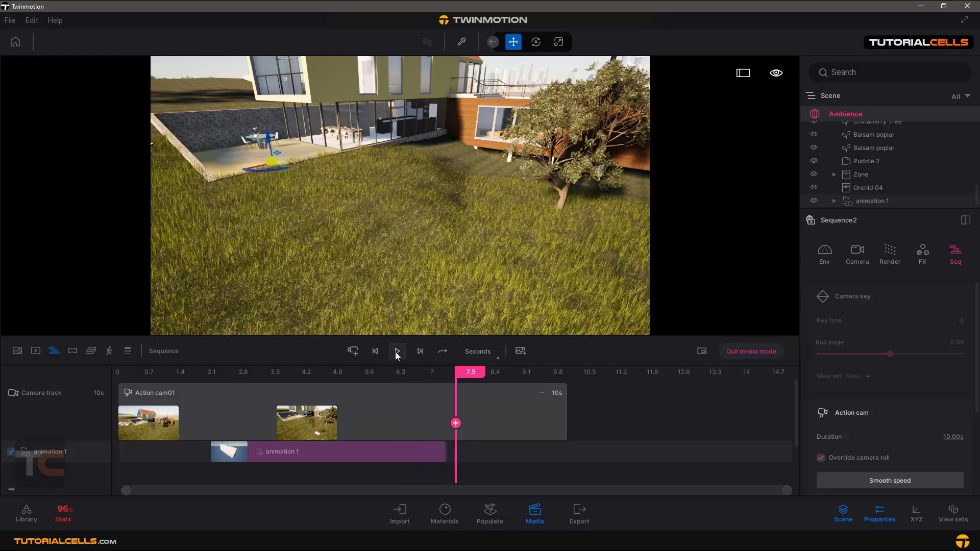
Add a second camera part after Action cam01, reframe the view toward the terrace and paving slabs, and update its first key
left_click(352, 351)
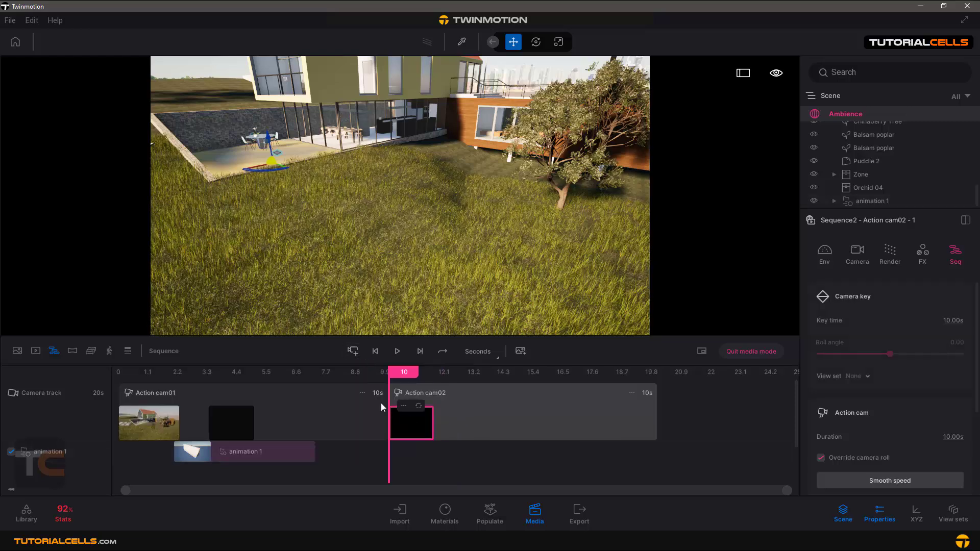
left_click_drag(389, 372, 470, 373)
right_click_drag(399, 196, 352, 194)
key("s")
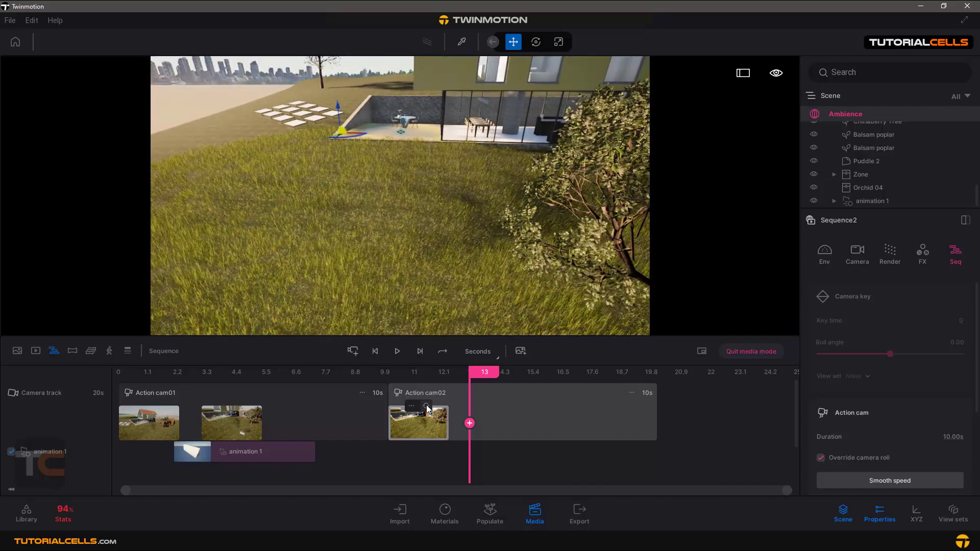
left_click(428, 411)
Move the view closer to the terrace and add a second camera key at 15.8 seconds in Action cam02
left_click_drag(403, 374, 545, 372)
key("w")
right_click_drag(454, 288, 461, 273)
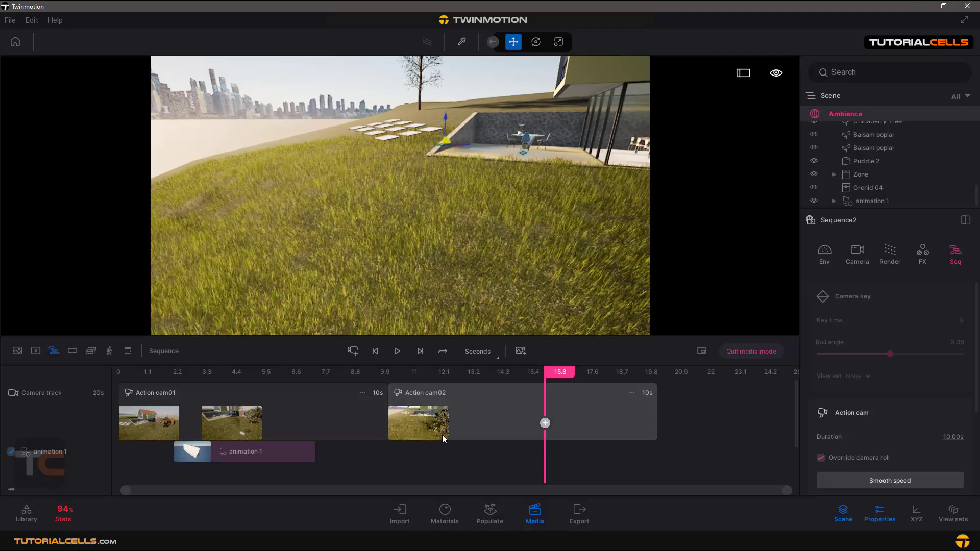
left_click(545, 423)
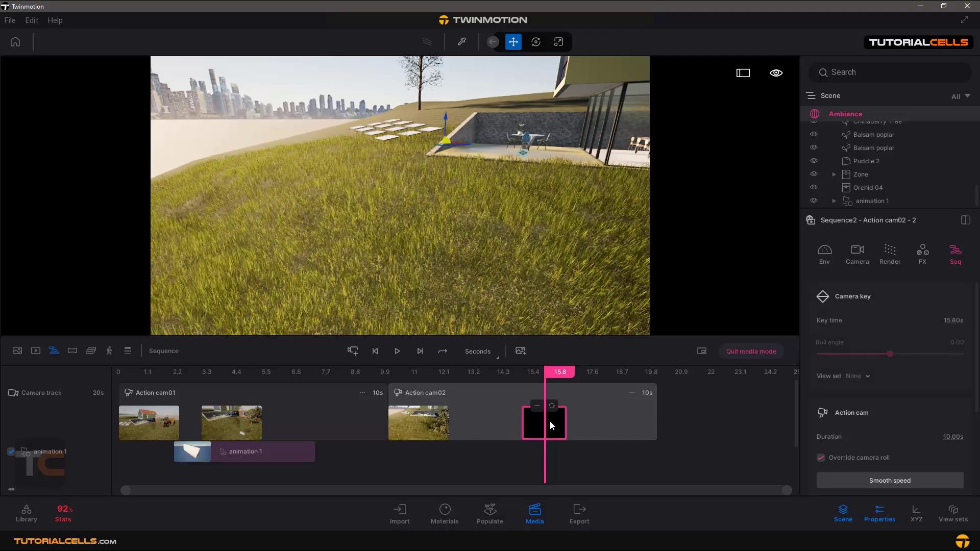
Try the Infinite play mode on the animation 1 clip, expand its details and return it to Loop
left_click_drag(557, 377, 292, 372)
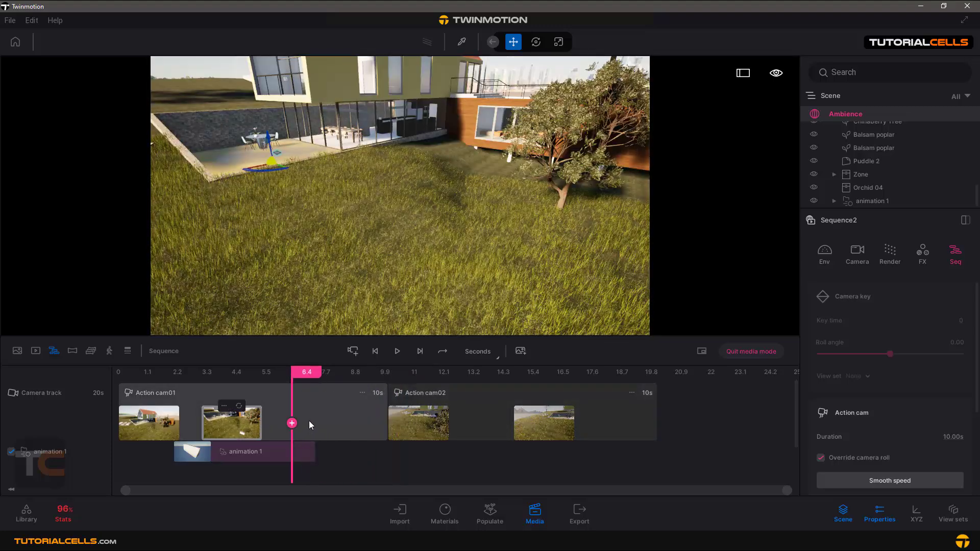
left_click_drag(310, 375, 162, 385)
left_click(260, 458)
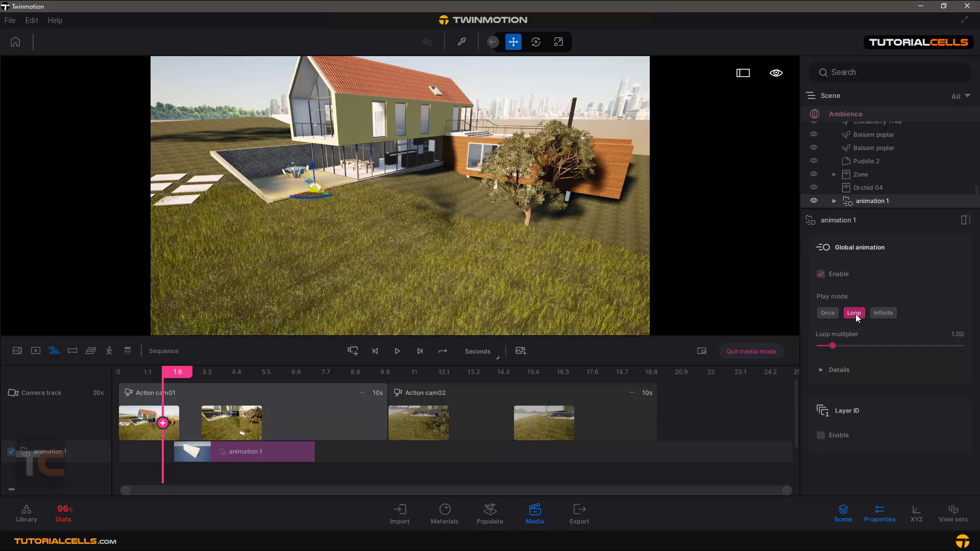
left_click(884, 316)
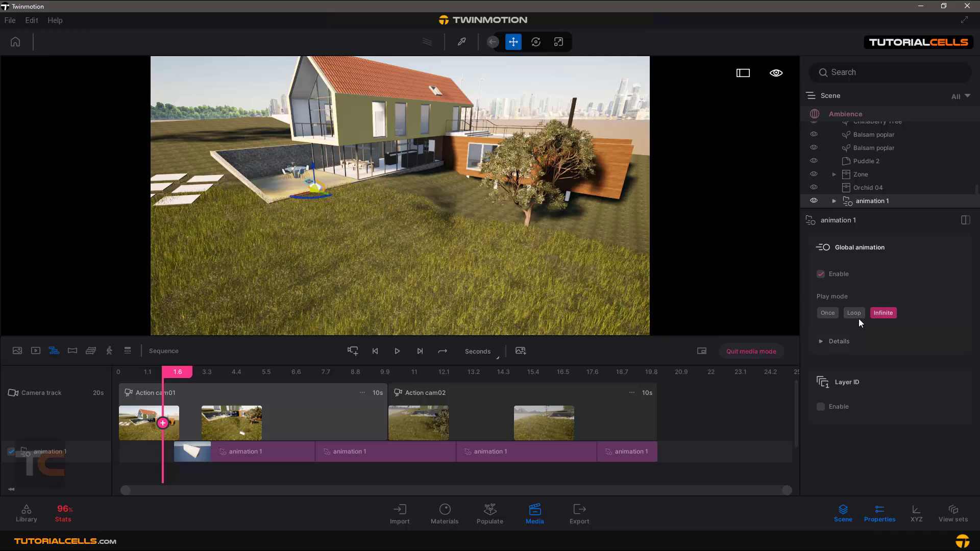
left_click(841, 341)
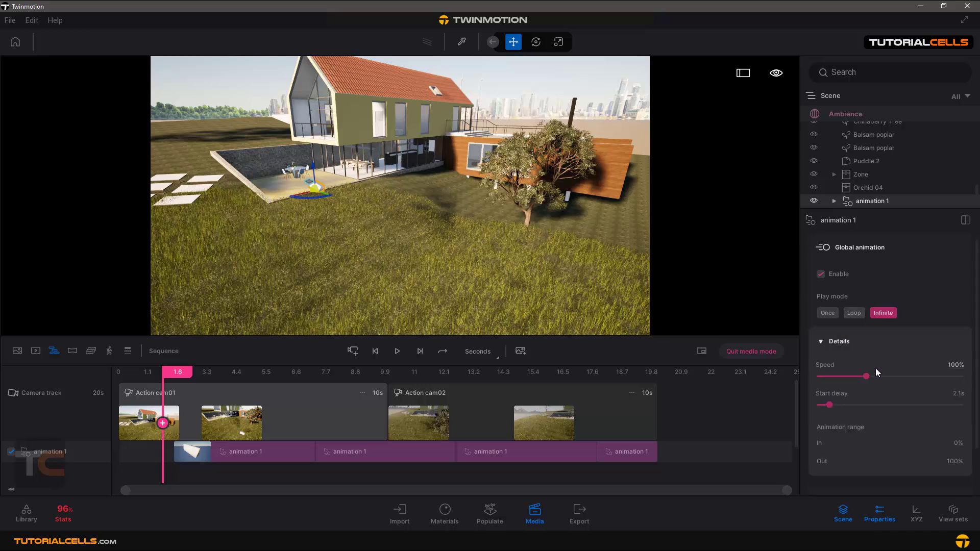
left_click(855, 314)
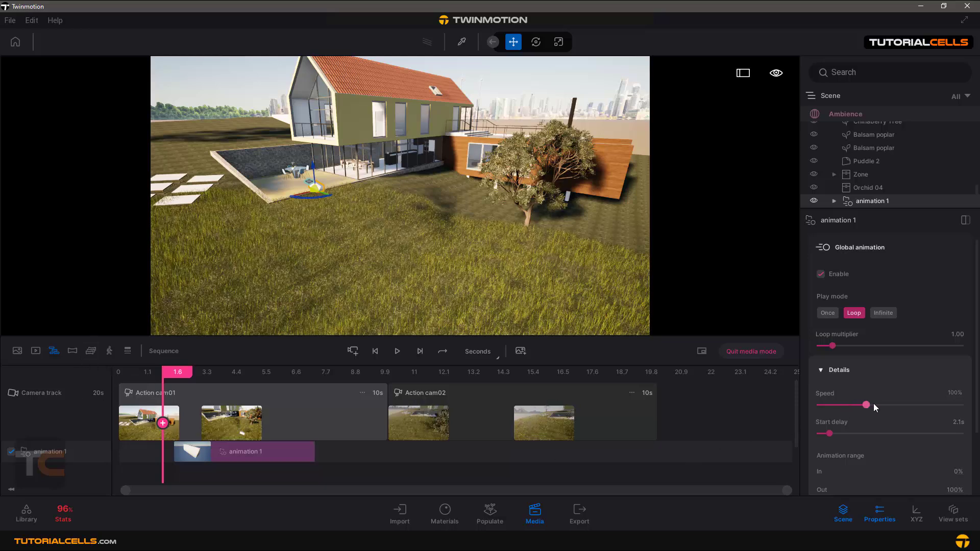
Extend the end of the animation 1 clip slightly, to a loop multiplier of about 1.02
scroll(874, 411, "down", 1)
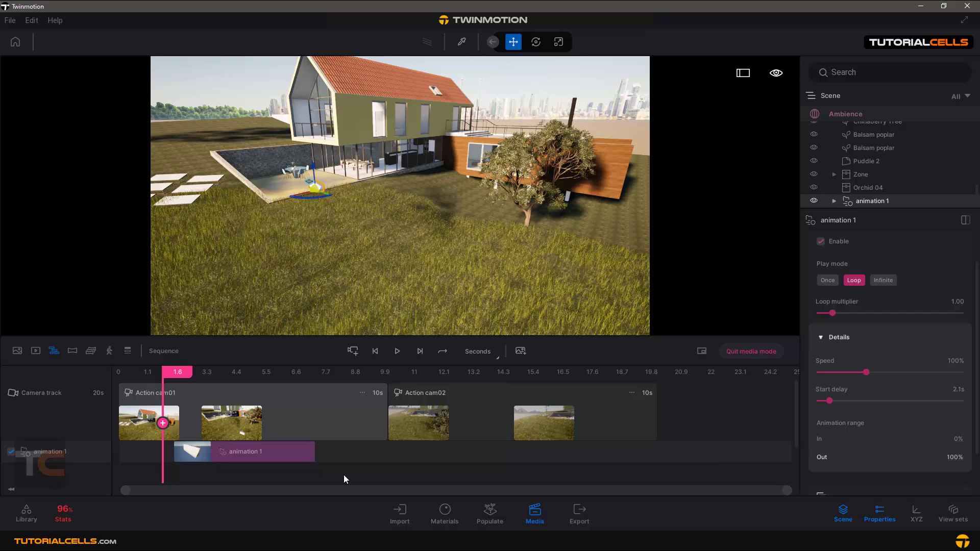
mouse_move(315, 452)
left_mouse_down()
mouse_move(351, 451)
mouse_move(287, 460)
mouse_move(327, 457)
mouse_move(315, 458)
left_mouse_up()
scroll(865, 449, "down", 2)
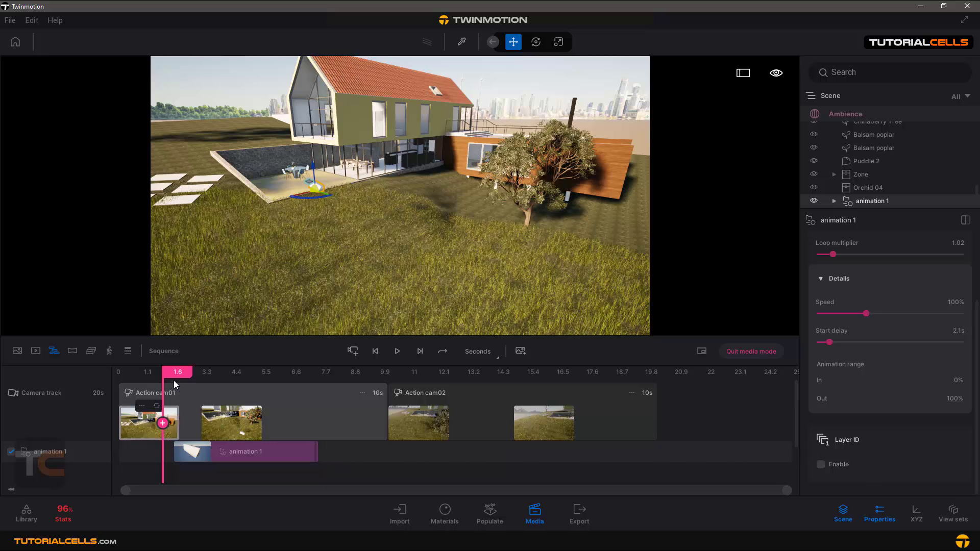
Select the second camera key of Action cam01 and set the action cam's In transition to Fade to black
mouse_move(181, 372)
left_mouse_down()
mouse_move(306, 371)
mouse_move(155, 378)
mouse_move(195, 374)
left_mouse_up()
left_click(240, 416)
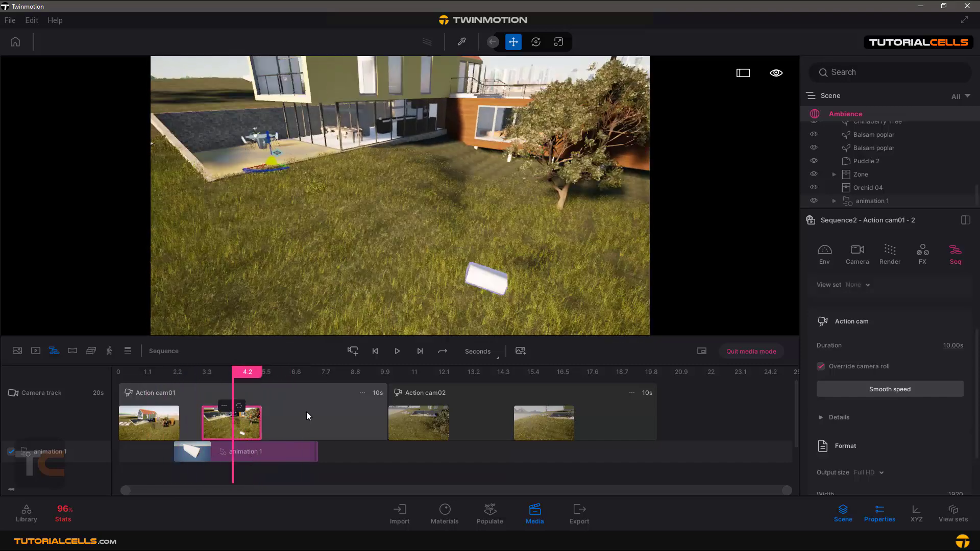
scroll(919, 348, "up", 3)
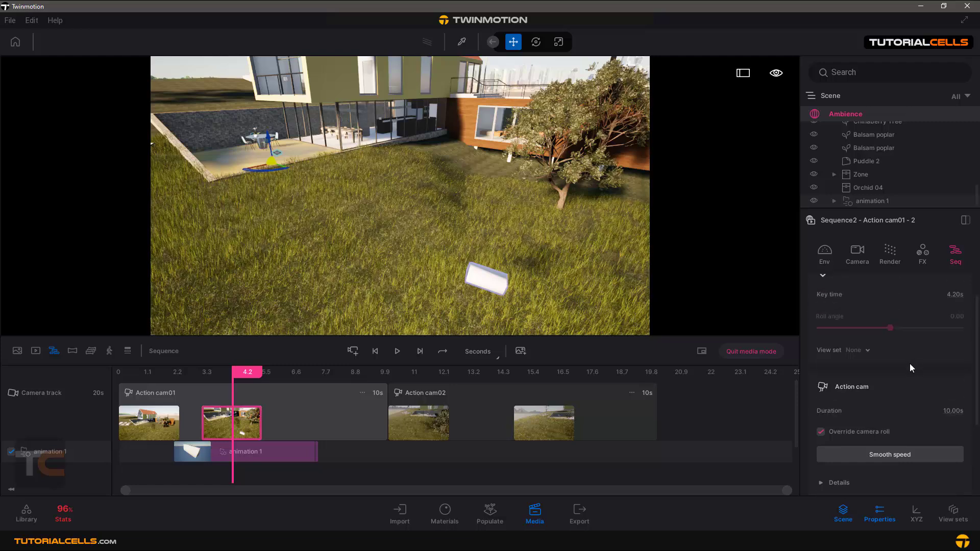
scroll(908, 366, "down", 3)
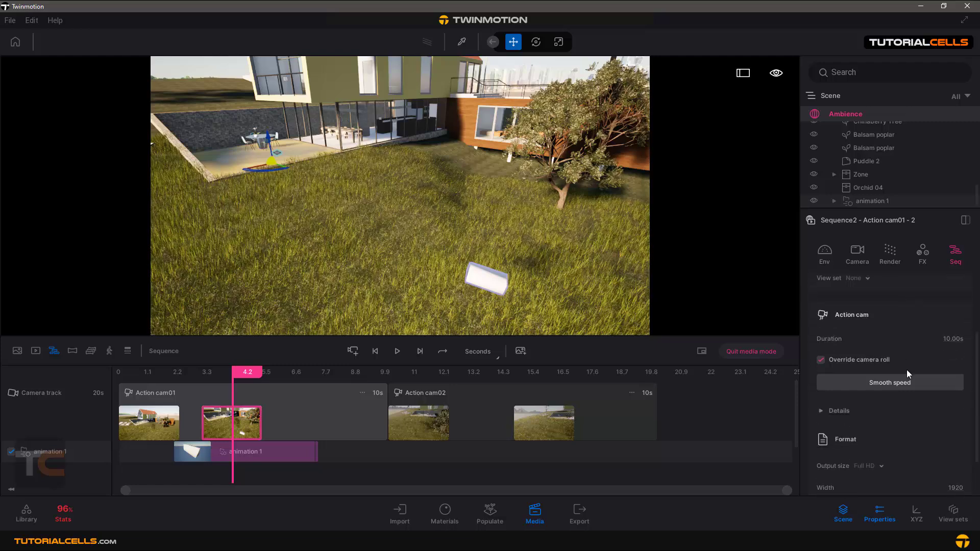
left_click(832, 410)
scroll(860, 430, "down", 1)
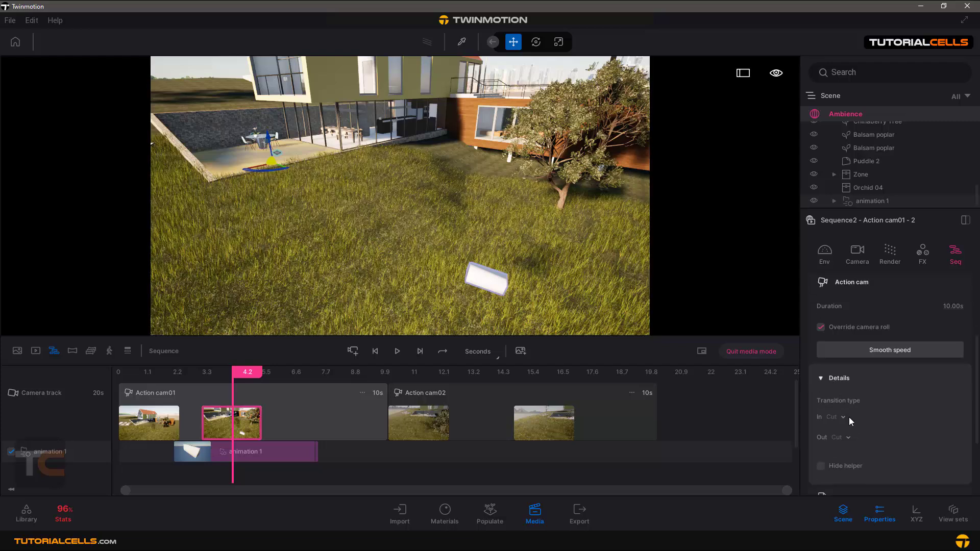
scroll(850, 416, "down", 1)
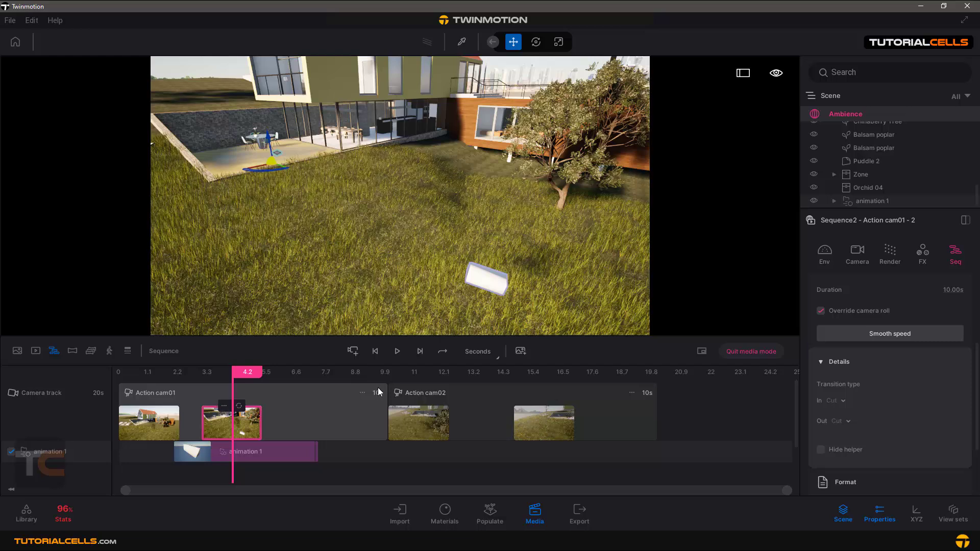
mouse_move(391, 410)
left_click(846, 400)
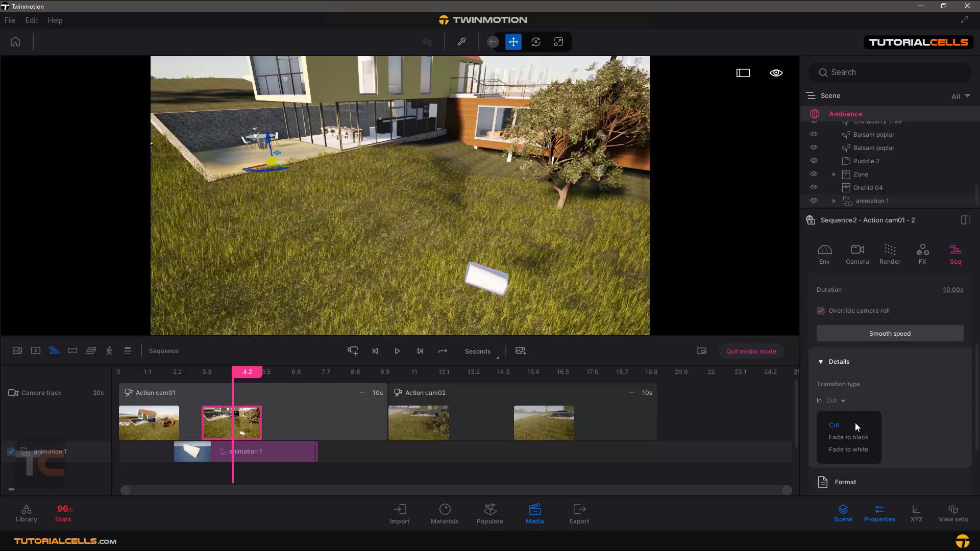
left_click(861, 440)
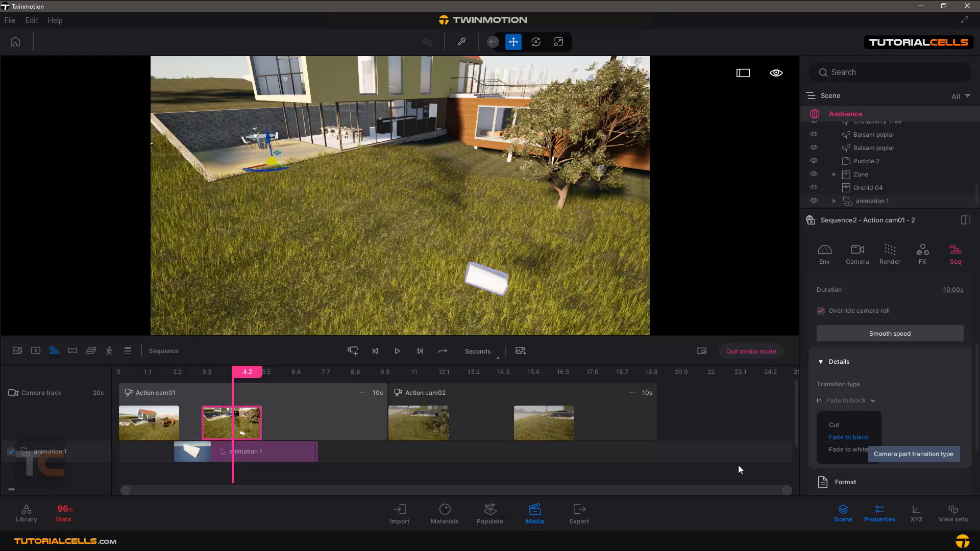
Play the changeover from Action cam01 to Action cam02 to preview the transition
left_click_drag(249, 378, 376, 377)
left_click(397, 351)
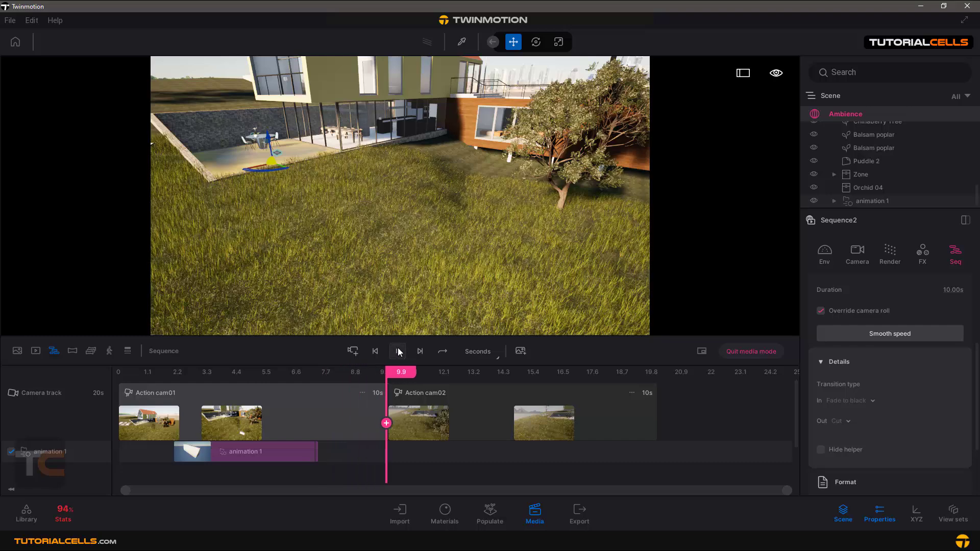
left_click(398, 351)
Return the playhead to about 9.2 seconds and set Action cam01's Out transition to Fade to black
left_click_drag(442, 374, 368, 392)
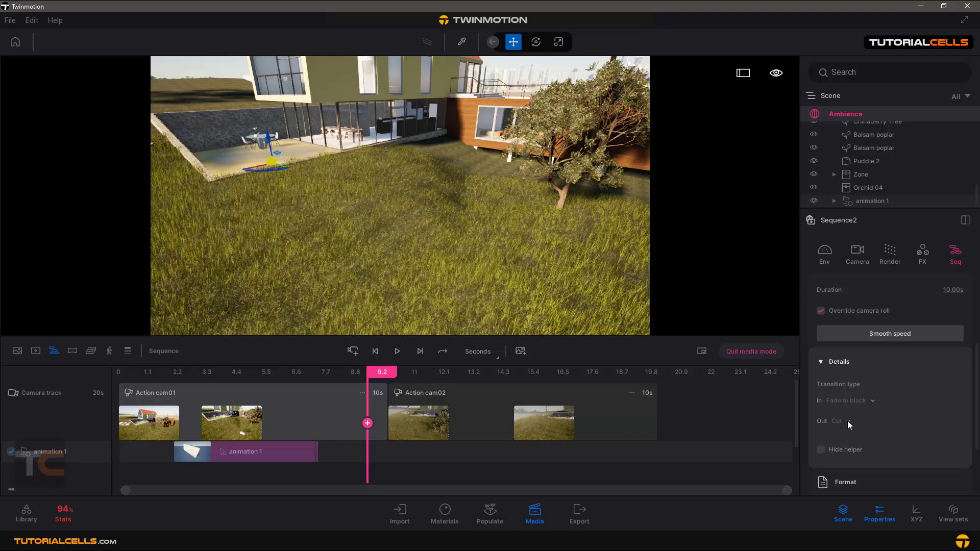
left_click(847, 420)
left_click(848, 457)
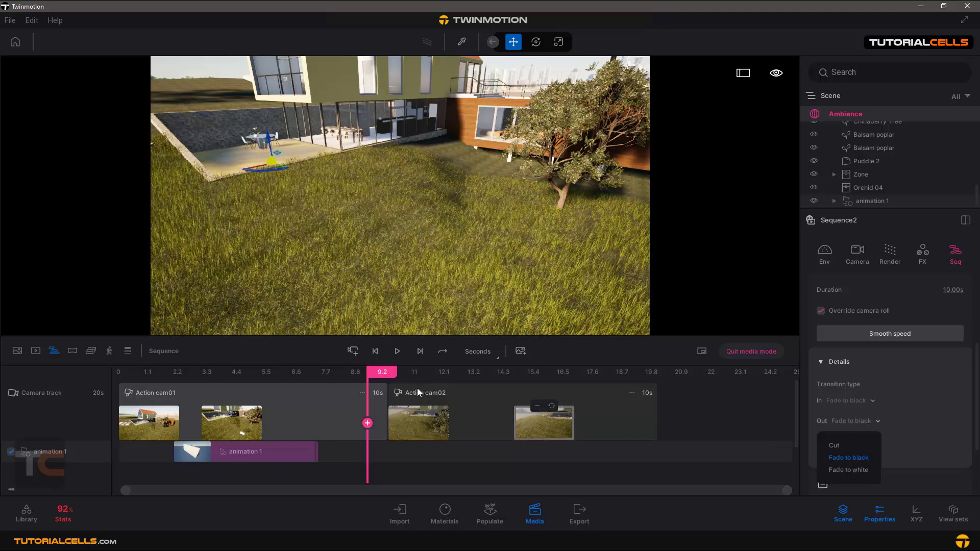
Play from about 9.2 seconds into Action cam02 to preview the fade to black between the camera parts
left_click(399, 350)
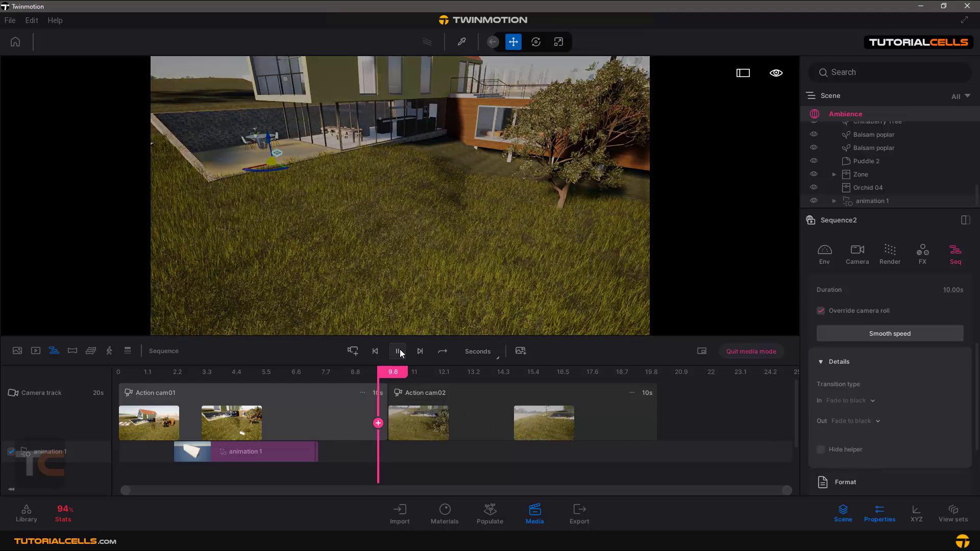
left_click(399, 350)
mouse_move(416, 410)
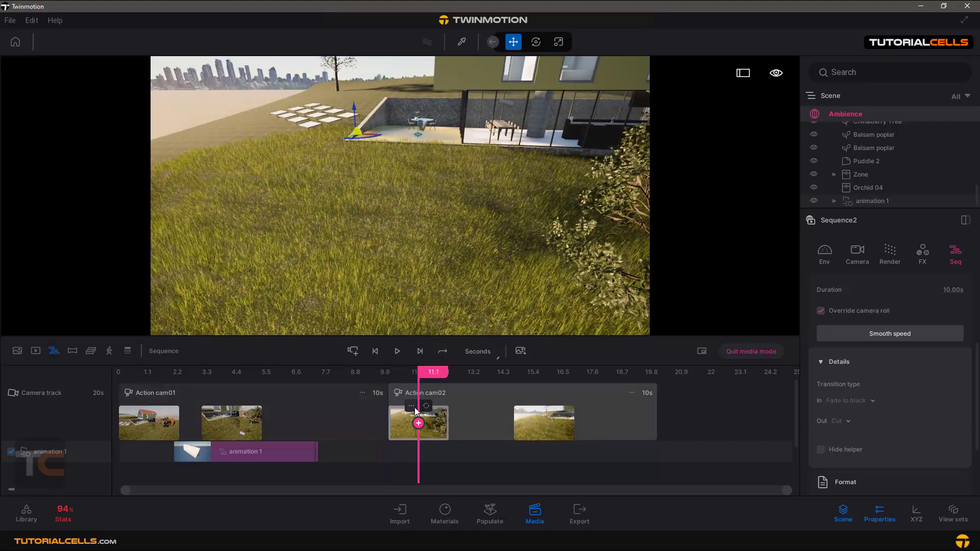
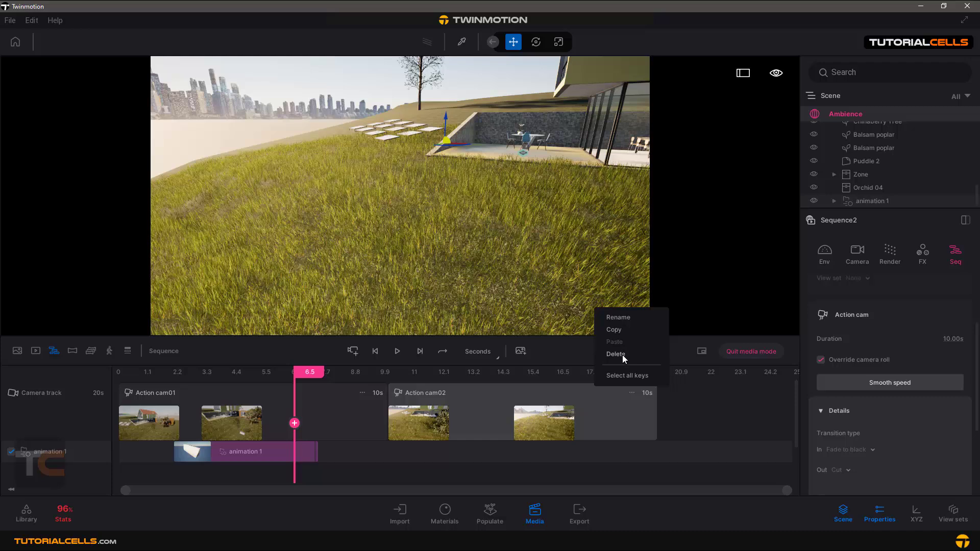
Delete the Action cam02 part and the second camera key of Action cam01
left_click(623, 354)
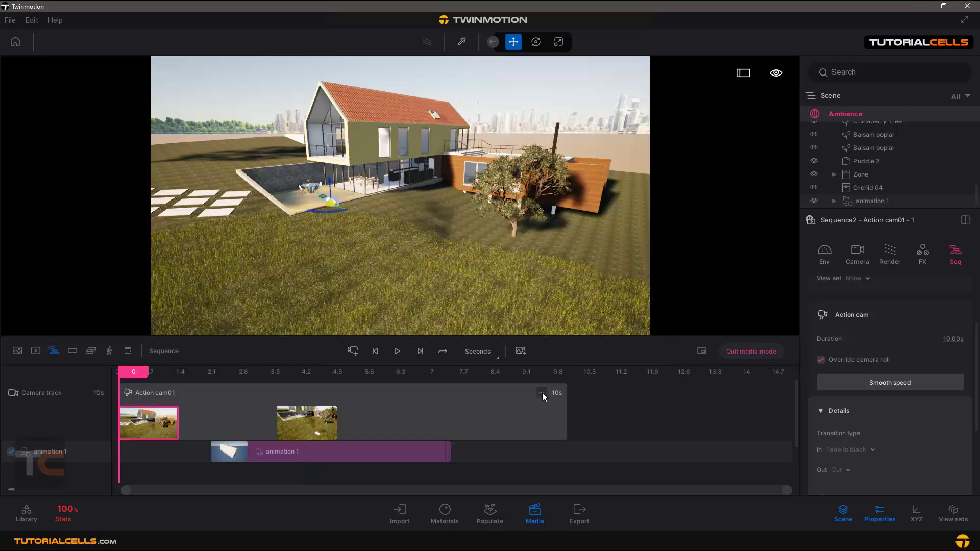
left_click(299, 406)
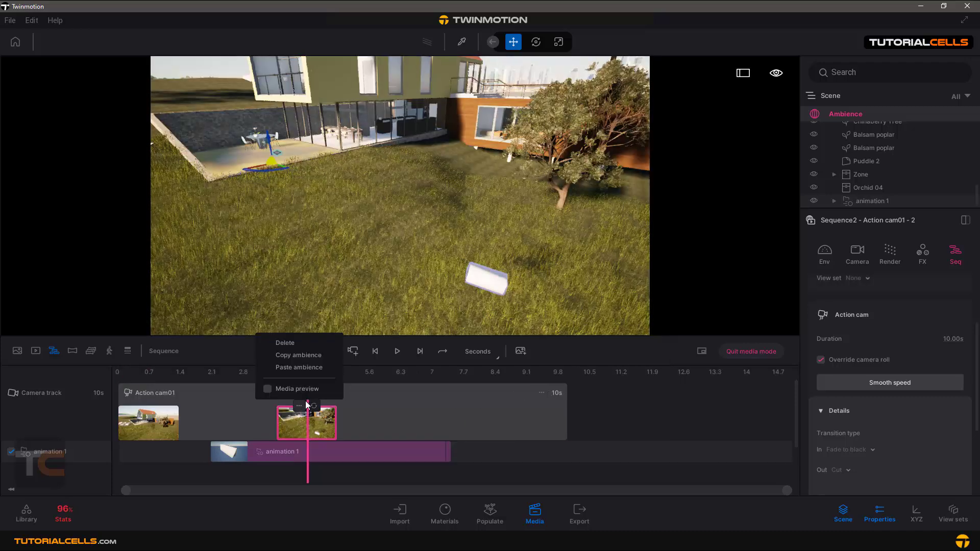
left_click(289, 342)
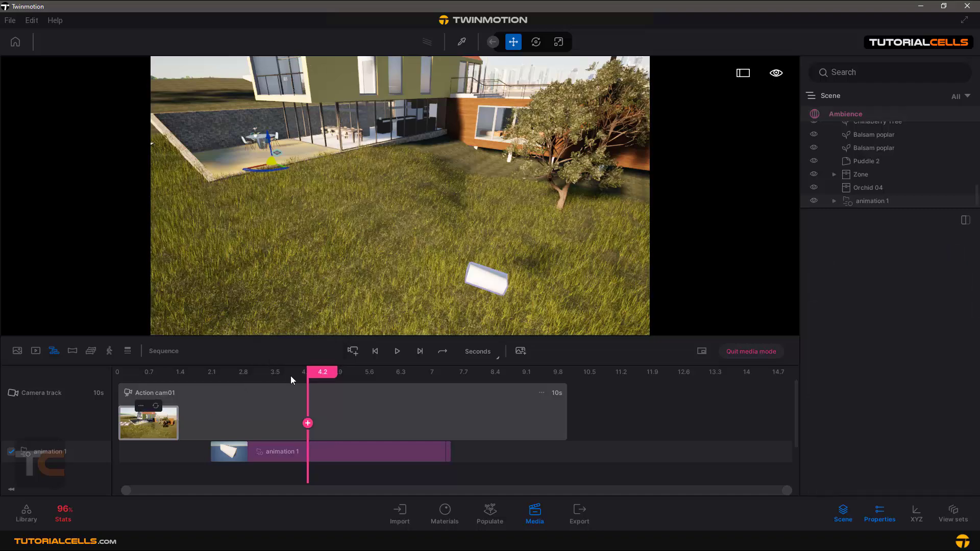
Move the playhead back near the start and set Action cam01's In transition to Cut
left_click_drag(318, 375, 141, 375)
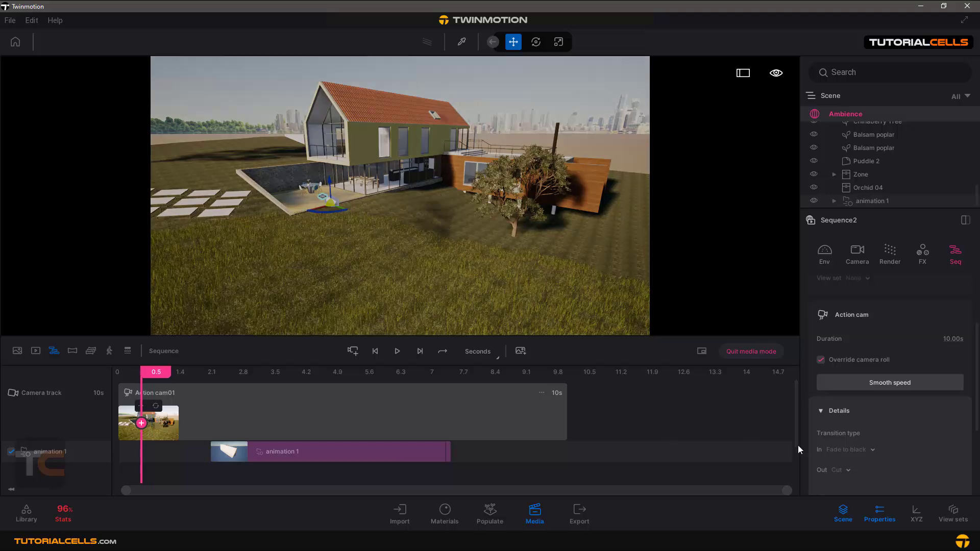
left_click(871, 450)
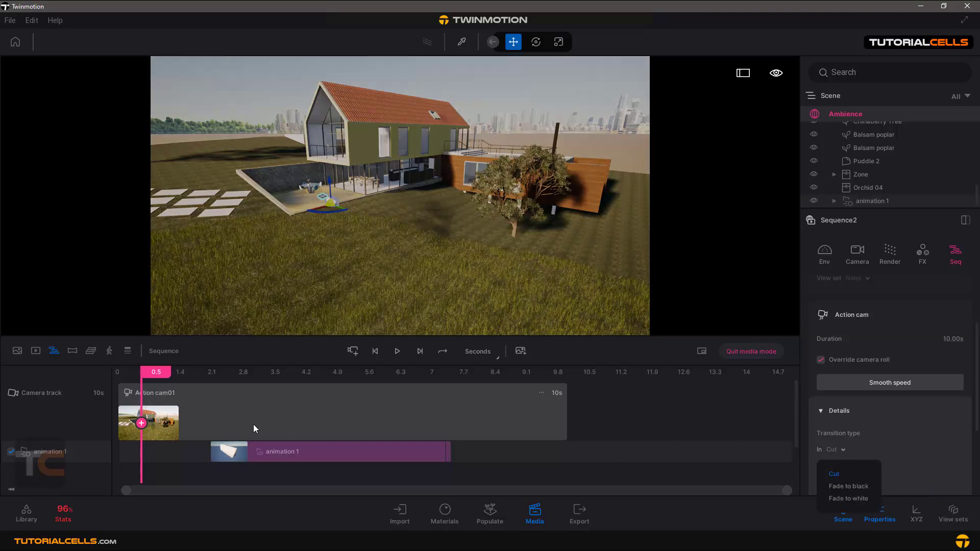
left_click_drag(168, 380, 132, 376)
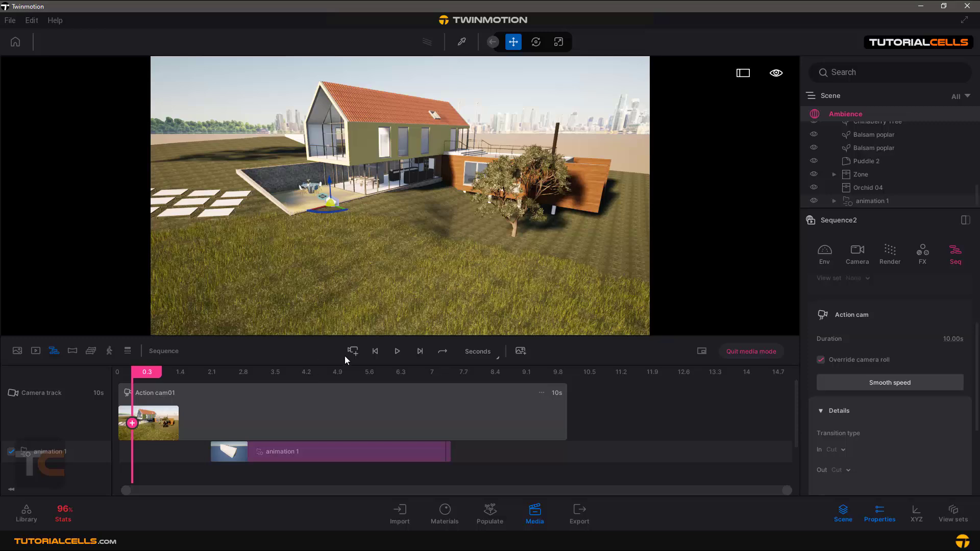
Switch Override camera roll off and back on for Action cam01
right_click_drag(409, 263, 414, 262)
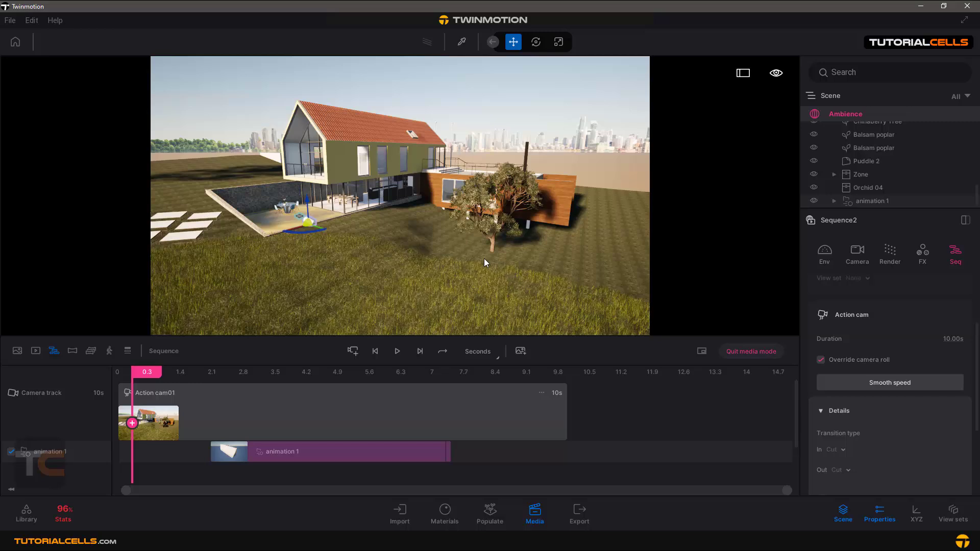
left_click(866, 359)
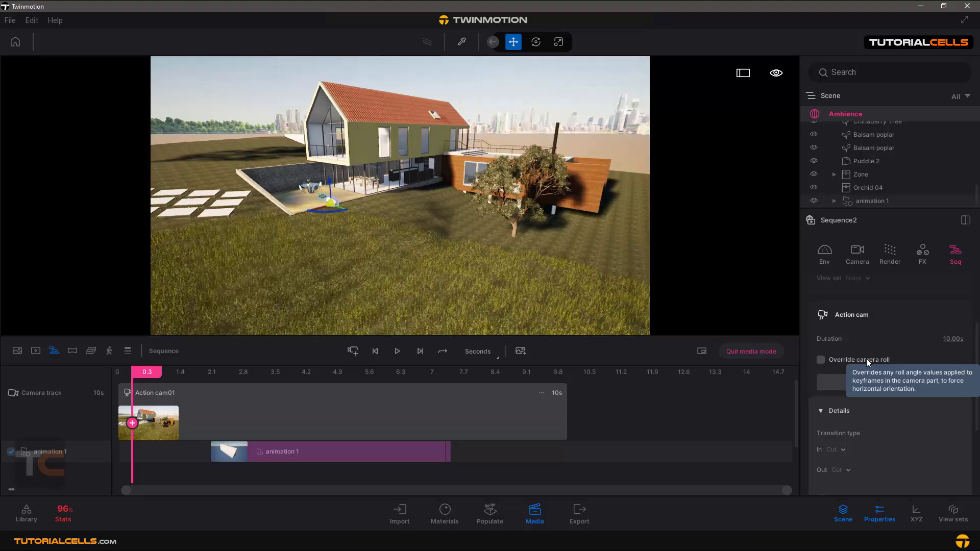
mouse_move(596, 271)
right_mouse_down()
mouse_move(620, 236)
mouse_move(629, 265)
mouse_move(536, 255)
mouse_move(602, 254)
right_mouse_up()
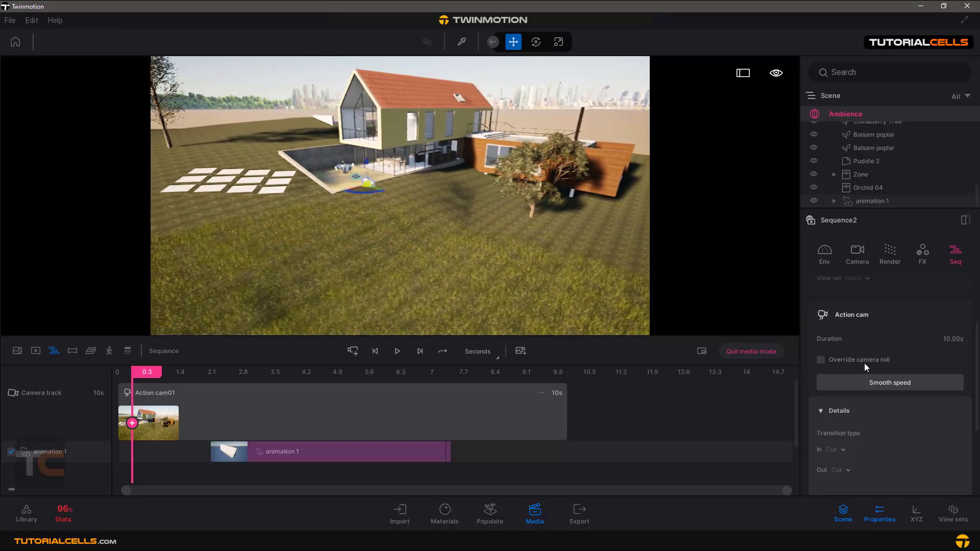
left_click(864, 362)
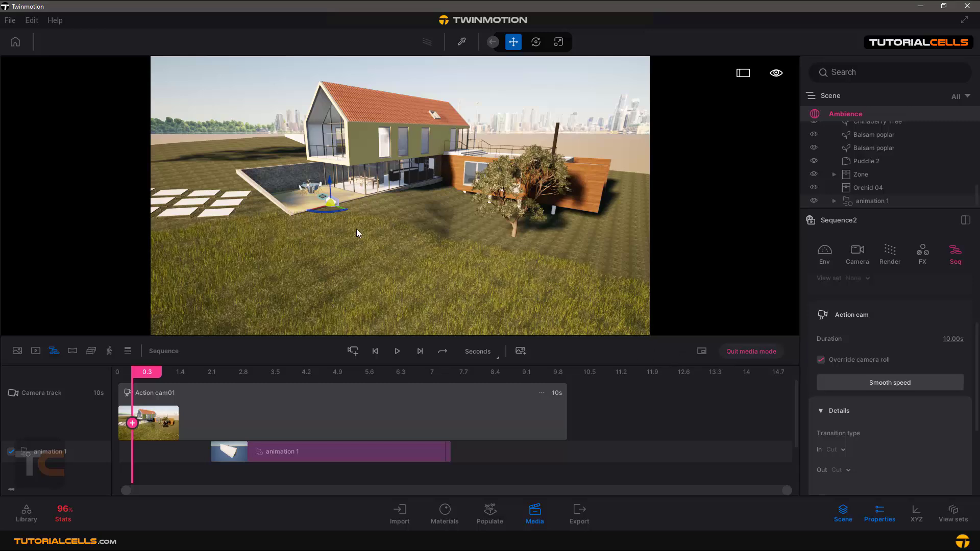
Update the first camera key with a new overall house view and add a closer facade view key at 2.9 seconds
middle_click_drag(406, 256, 271, 293, "shift")
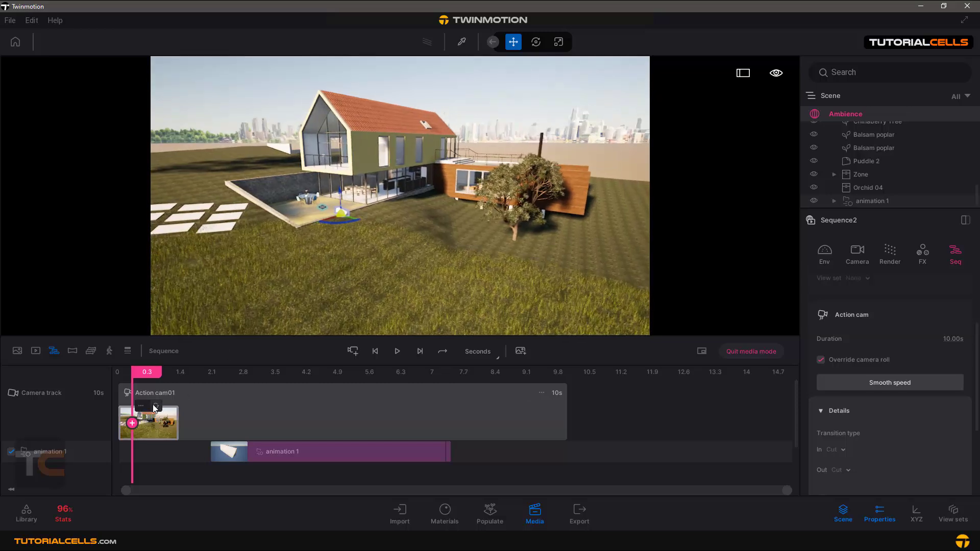
left_click_drag(128, 371, 269, 371)
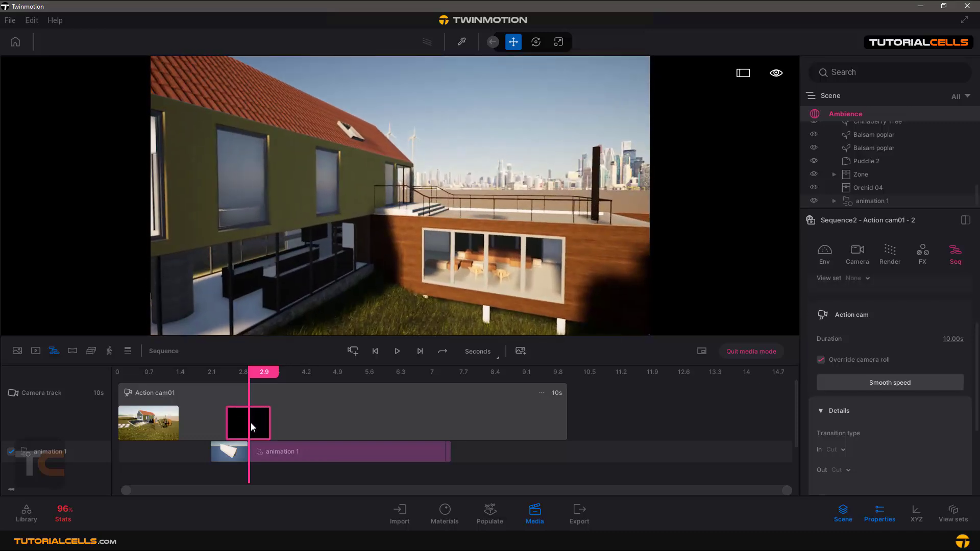
Play Action cam01 from the start to about 3 seconds to preview the move between its two keys
left_click_drag(263, 373, 80, 381)
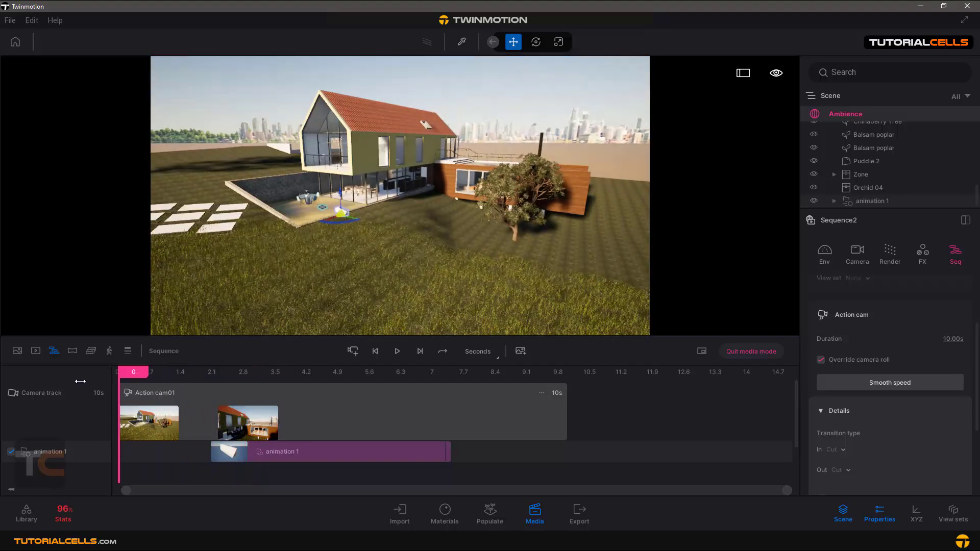
left_click(397, 351)
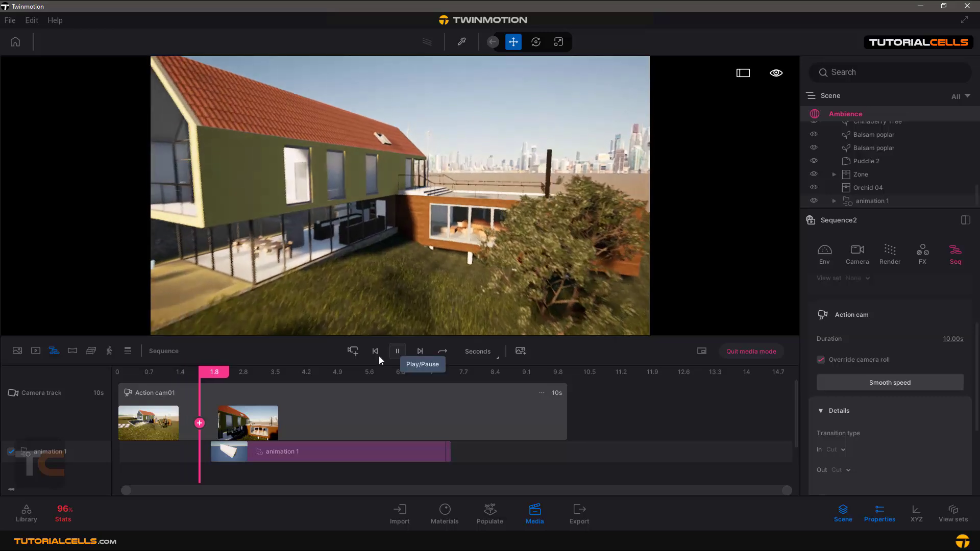
left_click(398, 351)
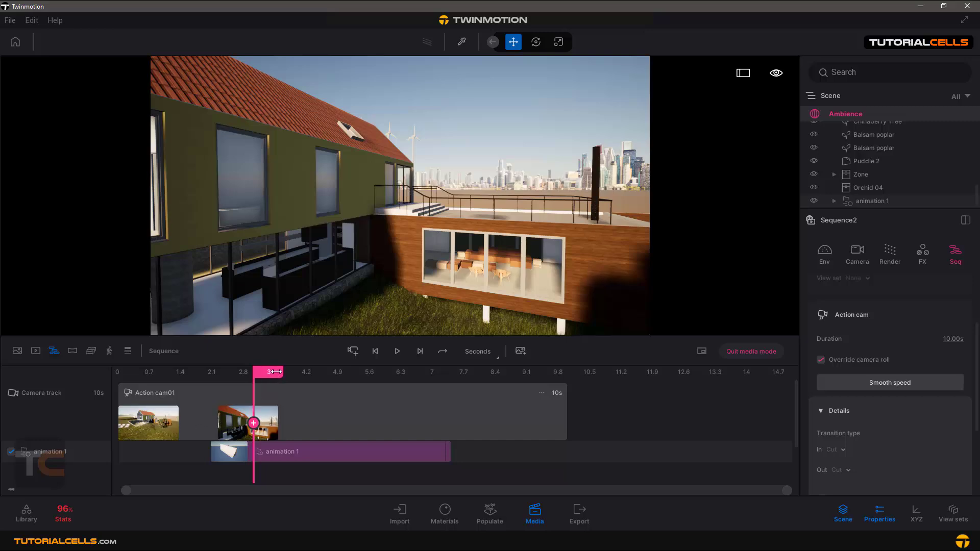
Add camera keys at 5.7 seconds facing the wind turbines and skyline, and at 7.9 seconds overlooking the house and turbines
left_click_drag(274, 372, 374, 376)
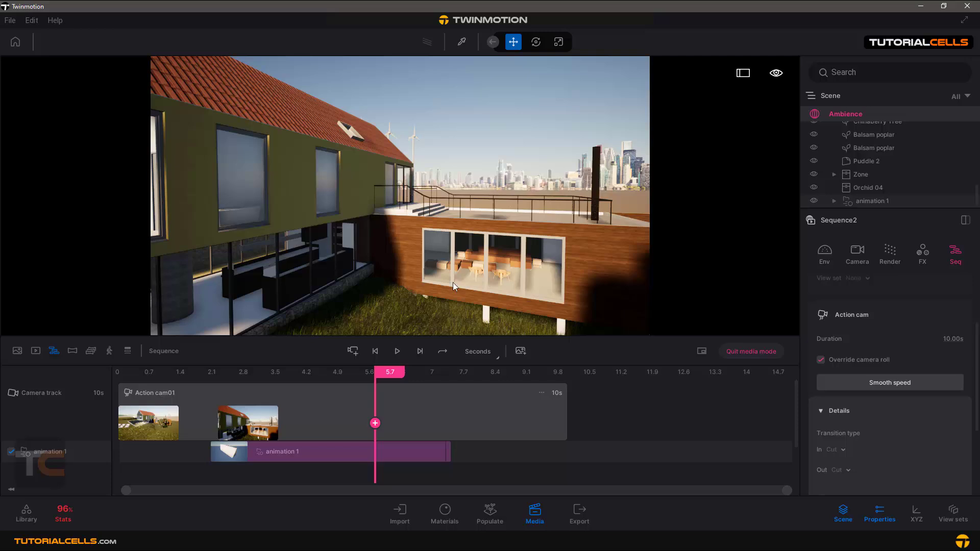
right_click_drag(452, 282, 494, 208)
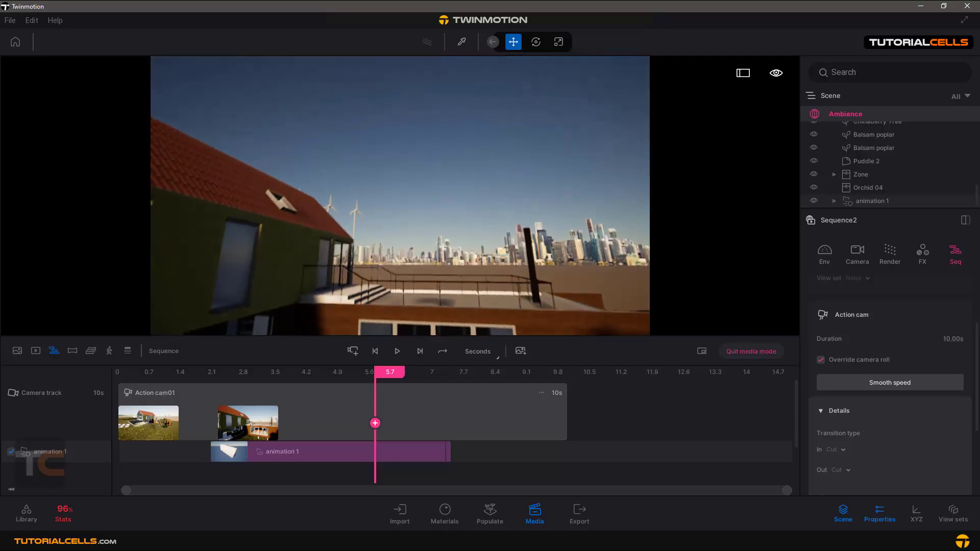
key("e")
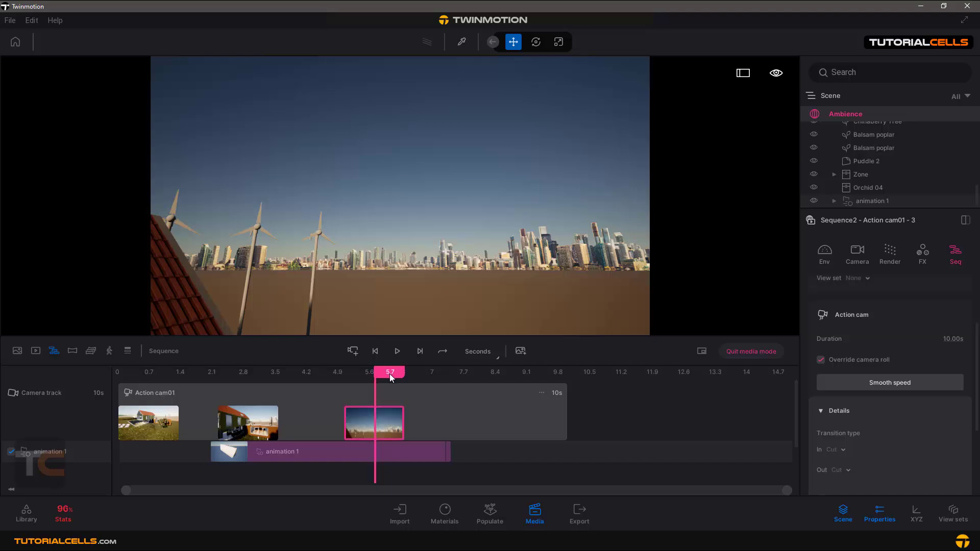
left_click_drag(390, 373, 489, 373)
right_click_drag(489, 240, 387, 286)
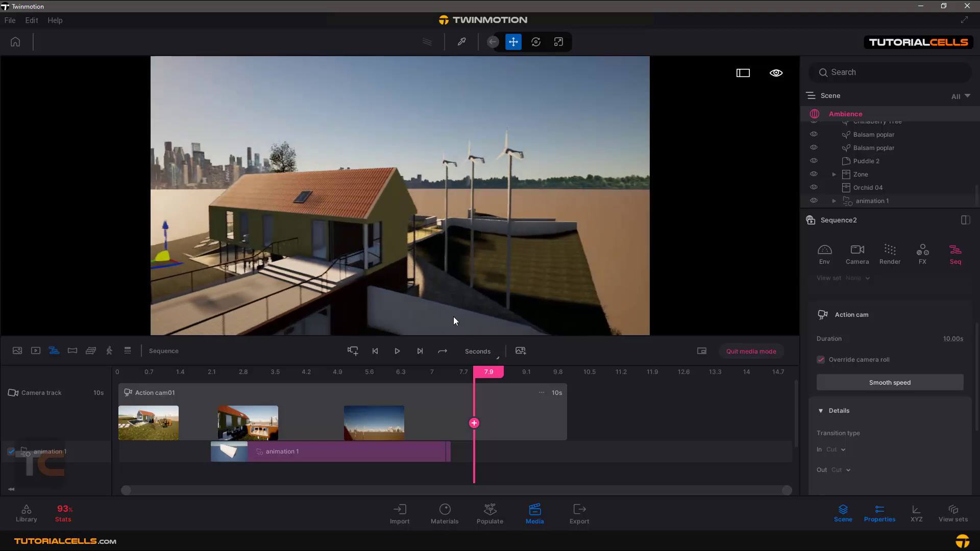
left_click(485, 371)
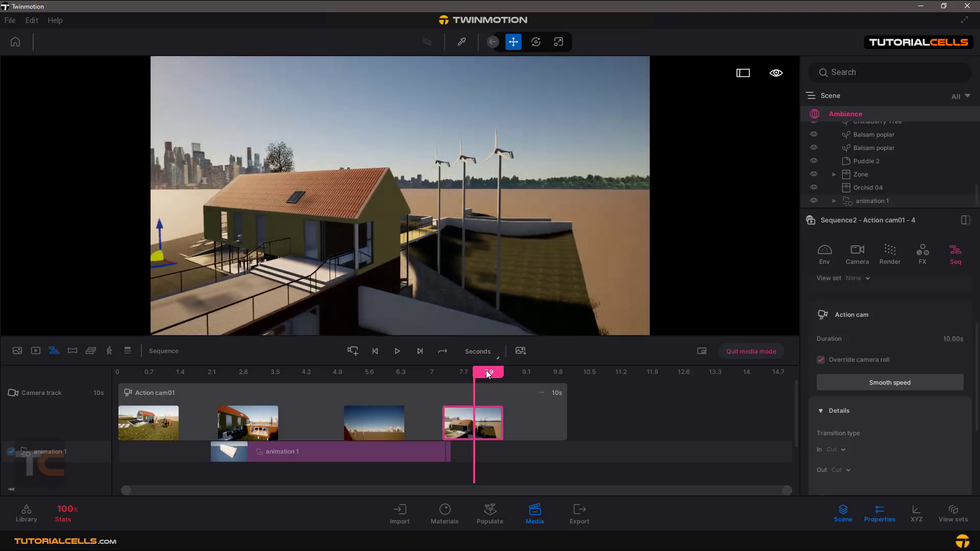
Return the playhead to 9.9 seconds and set Action cam01's duration to 50 seconds
left_click_drag(486, 370, 627, 372)
key("w")
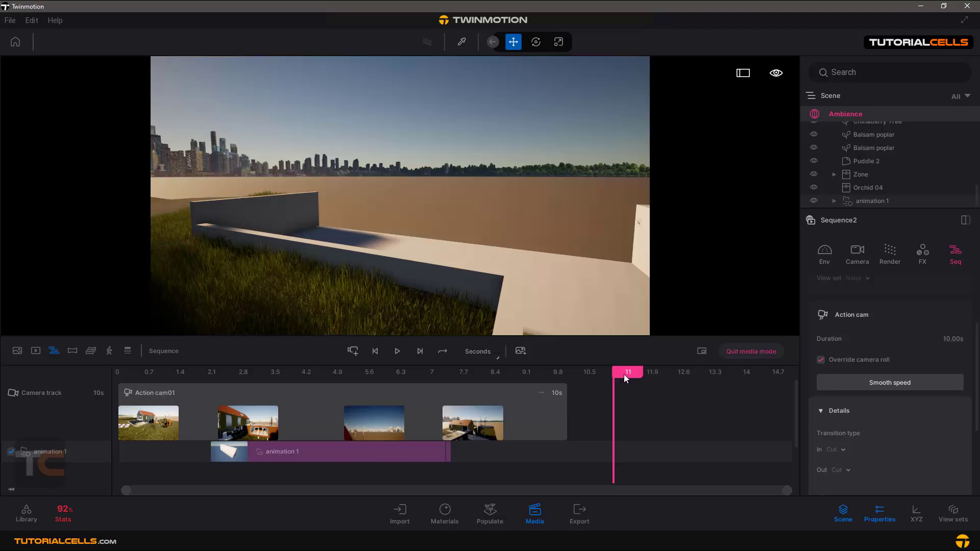
left_click_drag(623, 375, 563, 375)
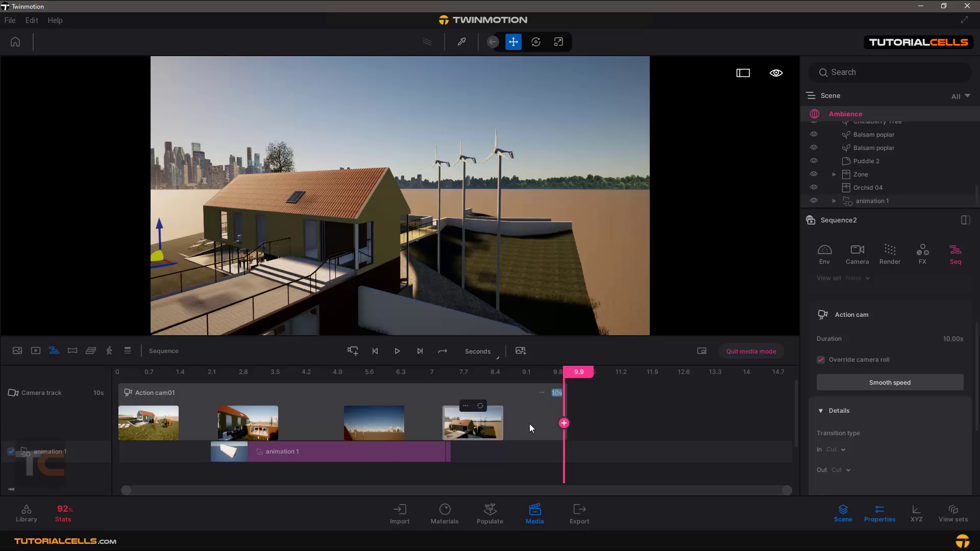
type("50")
key("Return")
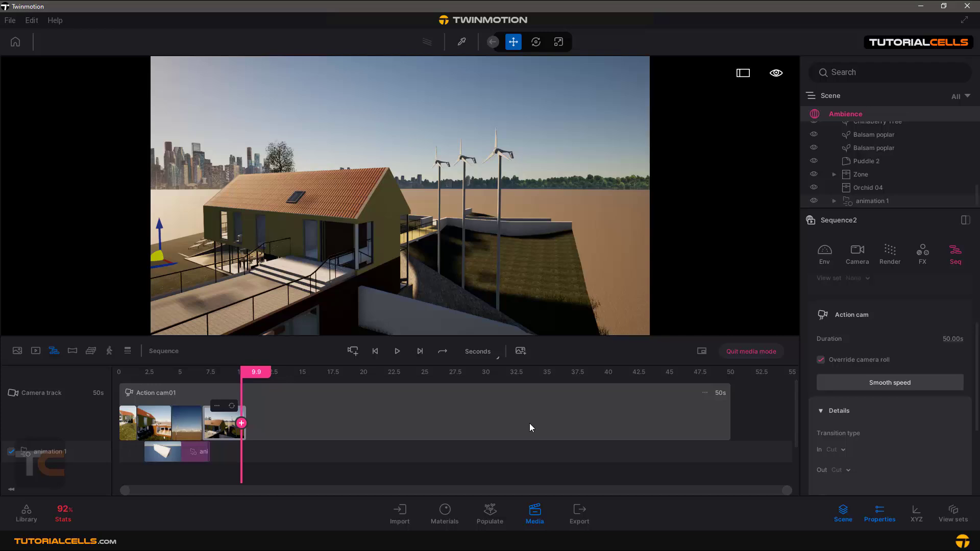
Add a camera key at 18.5 seconds looking over the walled walkway towards the skyline
left_click_drag(250, 374, 355, 374)
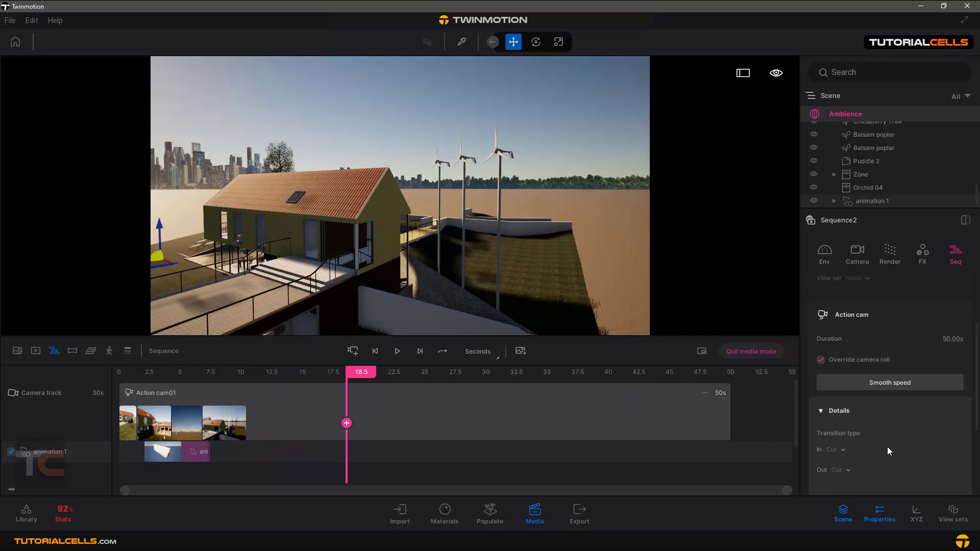
scroll(886, 437, "up", 2)
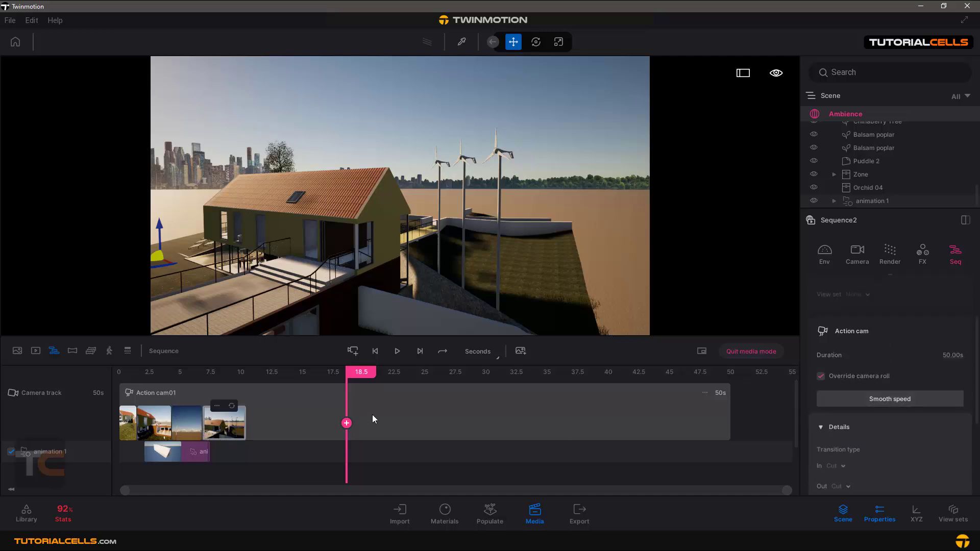
key("w")
right_click_drag(435, 265, 476, 266)
left_click(346, 423)
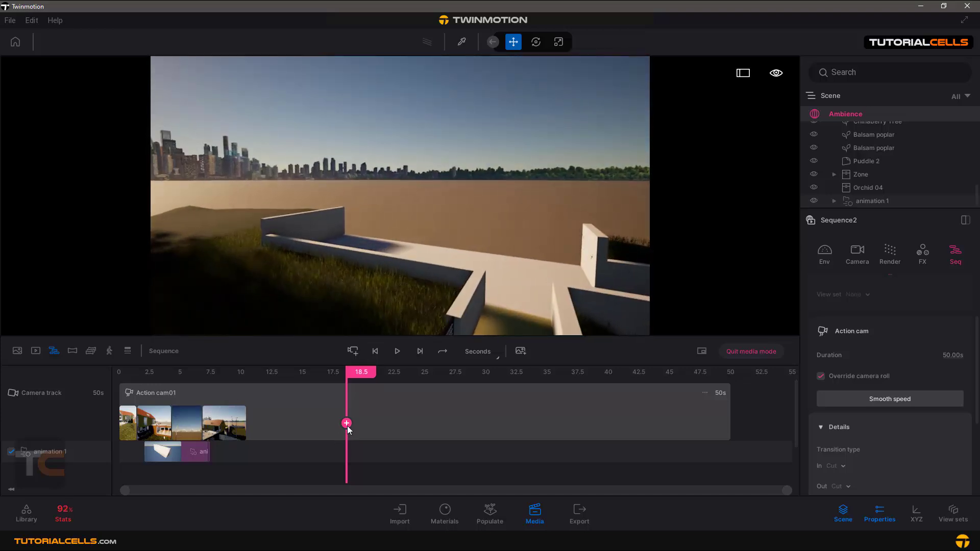
Play the sequence from the start to about 14.4 seconds to check the camera path towards the last key
left_click_drag(363, 371, 185, 371)
left_click_drag(125, 391, 80, 396)
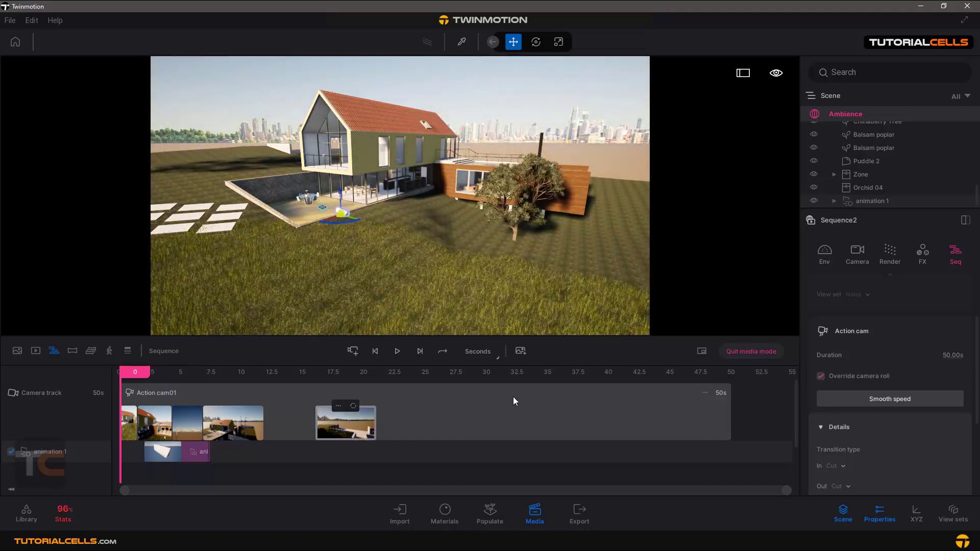
left_click(399, 351)
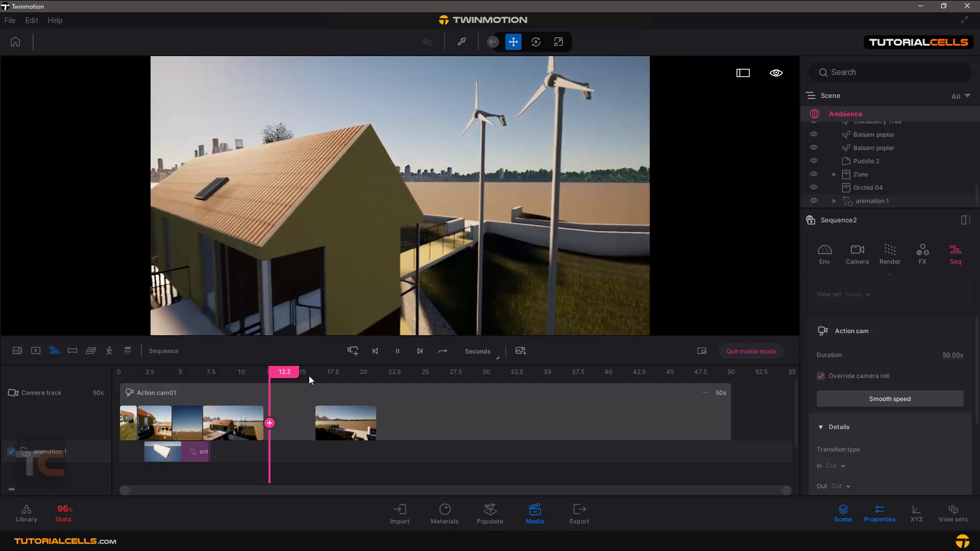
left_click(397, 351)
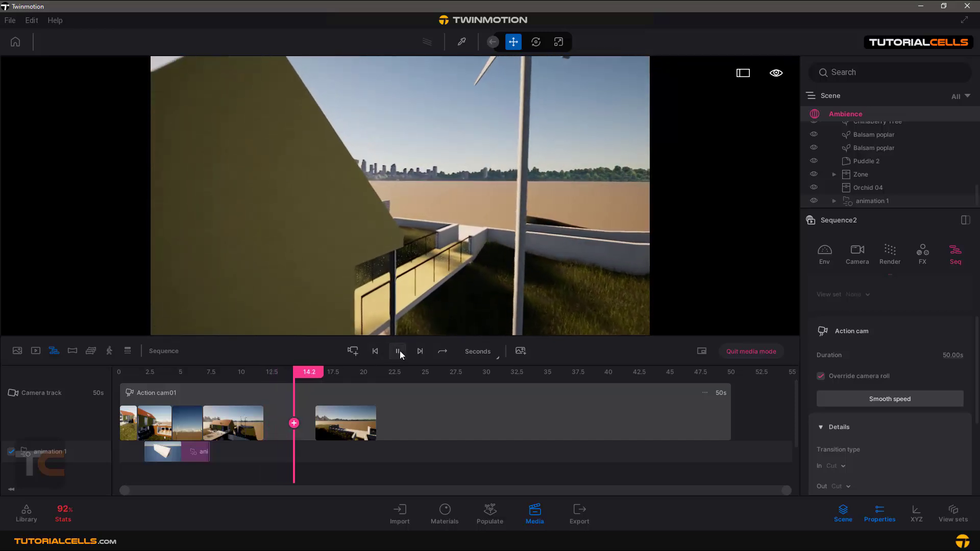
Delete the last camera key, at 18.5 seconds in Action cam01
left_click(335, 421)
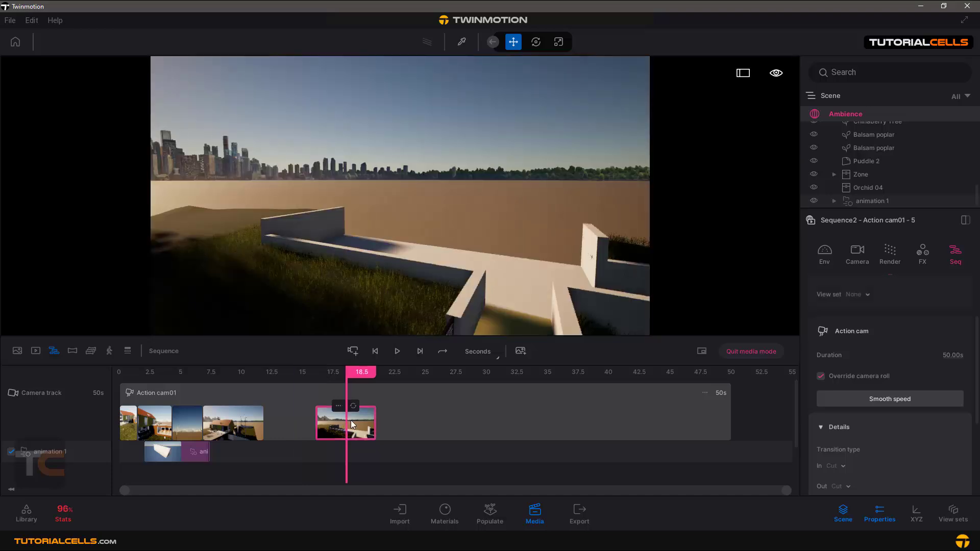
scroll(963, 348, "up", 2)
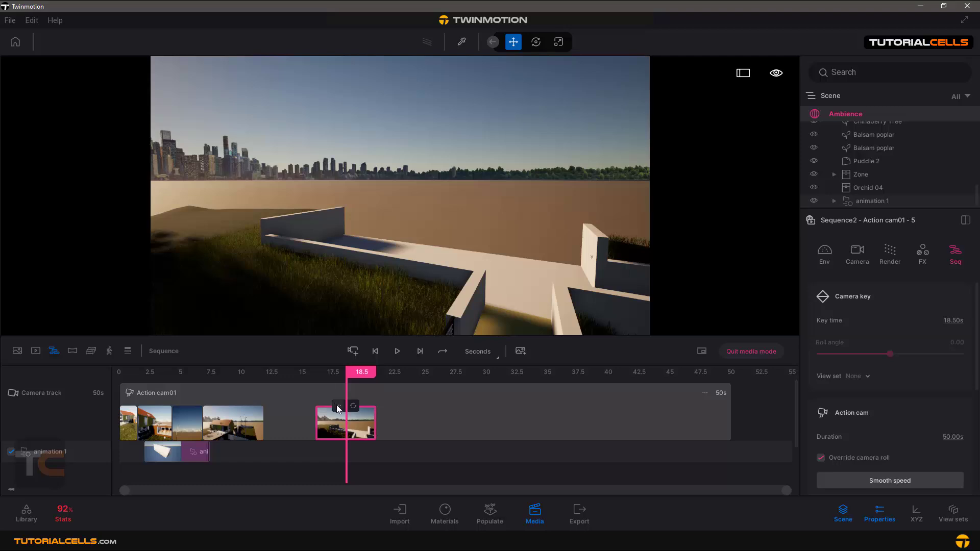
left_click(336, 405)
left_click(336, 343)
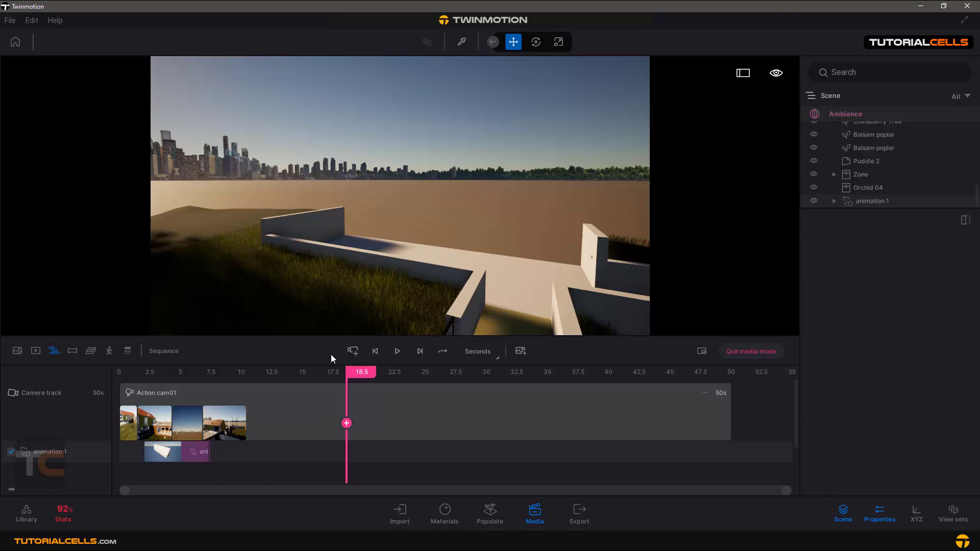
Add a camera key at 11.7 seconds in Action cam01, looking over the walled walkway towards the skyline
left_click_drag(328, 380, 263, 389)
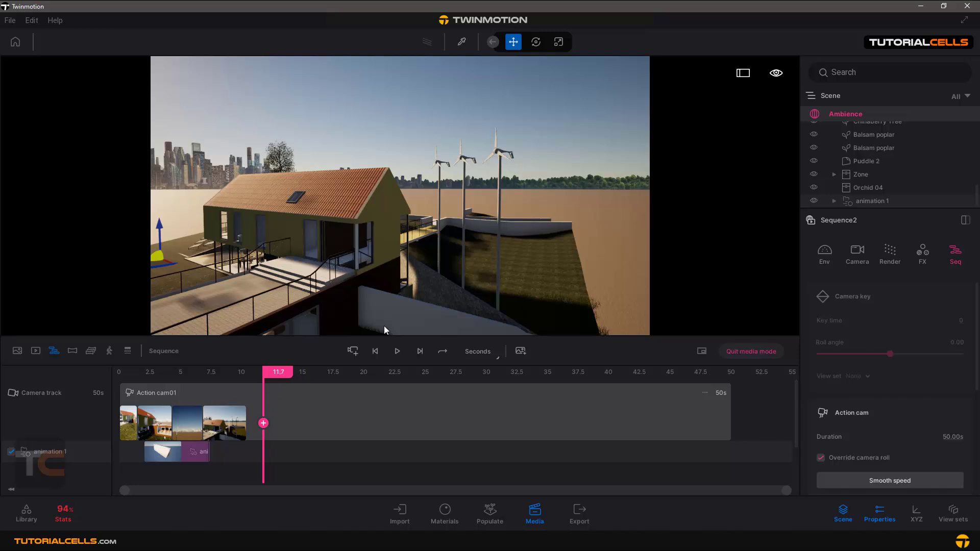
left_click_drag(389, 323, 444, 296)
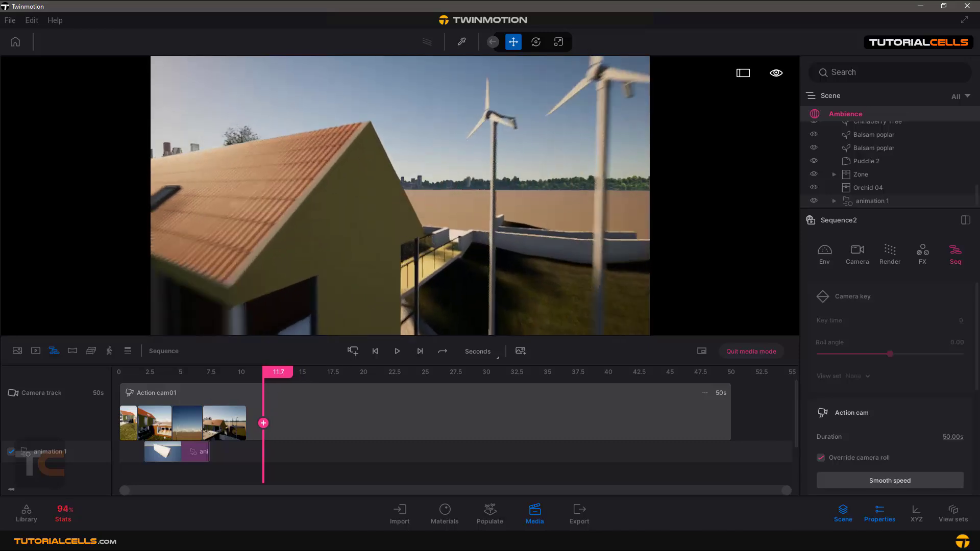
right_click_drag(444, 296, 450, 287)
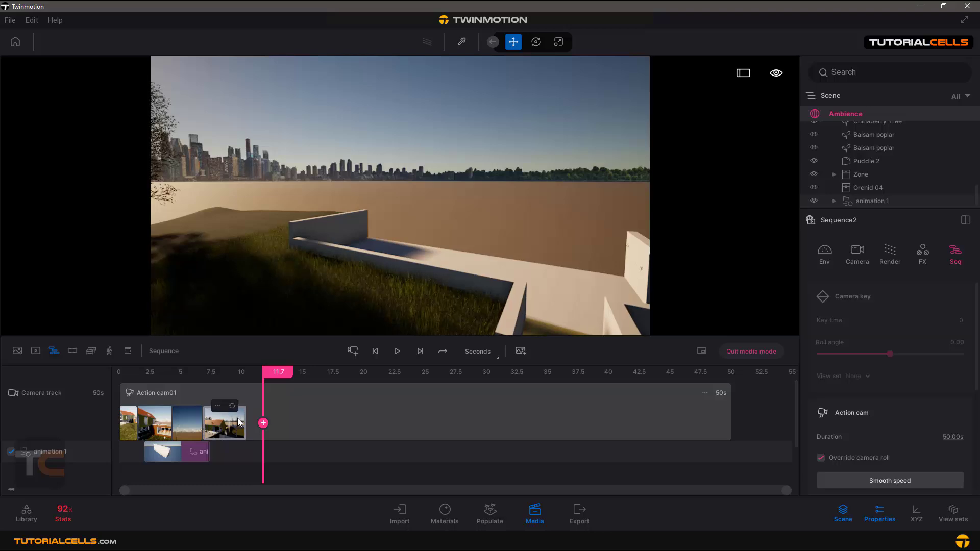
left_click(263, 423)
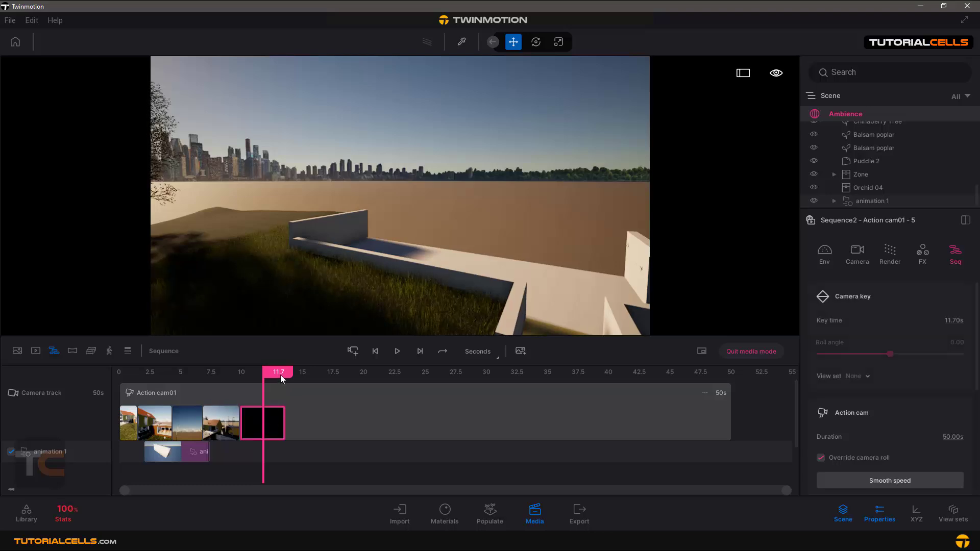
Play the sequence from the start to about 12.8 seconds to check the camera move to the new key
left_click_drag(279, 373, 124, 382)
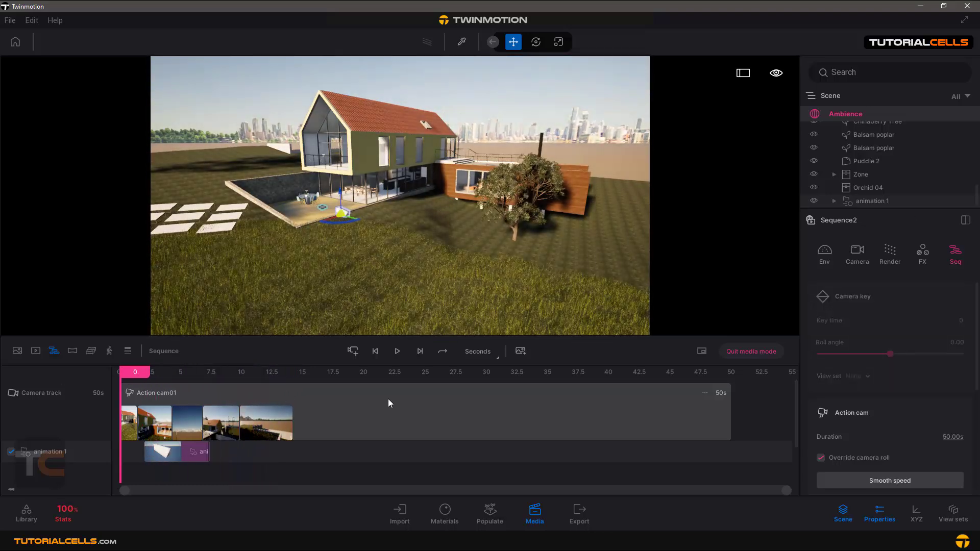
left_click(397, 351)
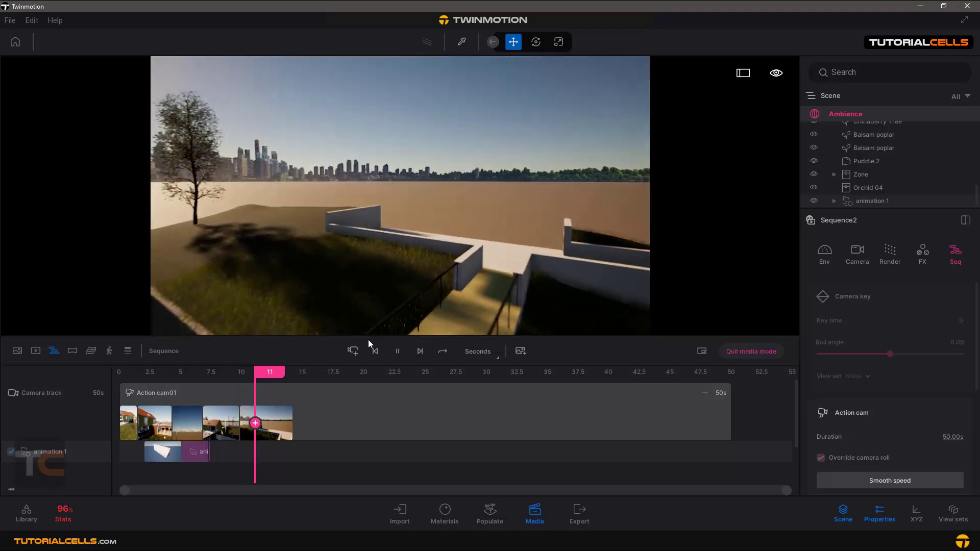
left_click(398, 353)
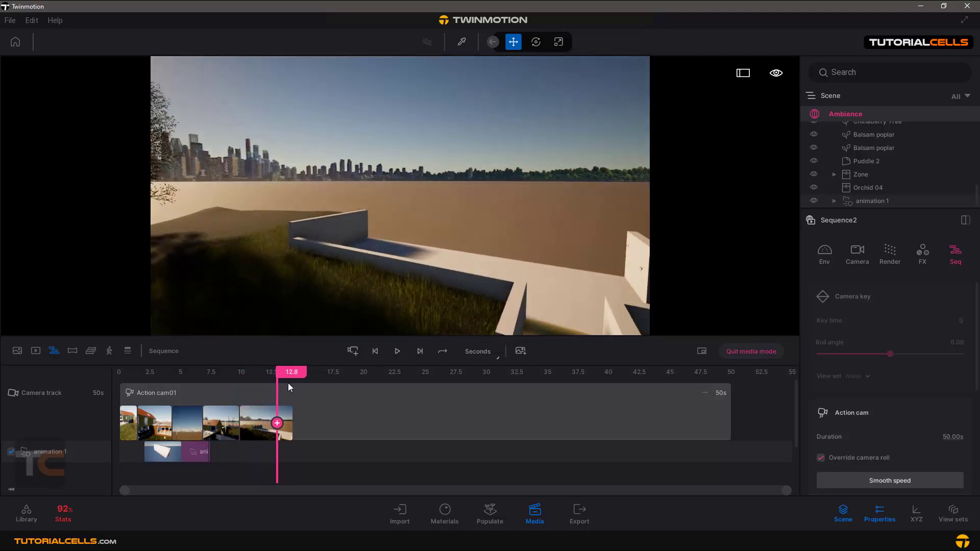
Return the playhead to the start and set Action cam01's duration to 15 seconds
left_click_drag(292, 372, 85, 386)
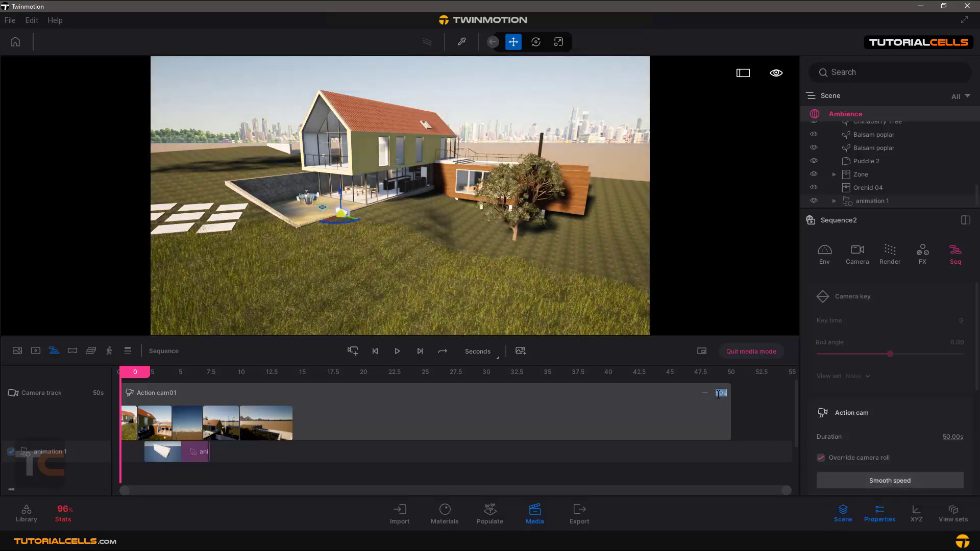
type("15")
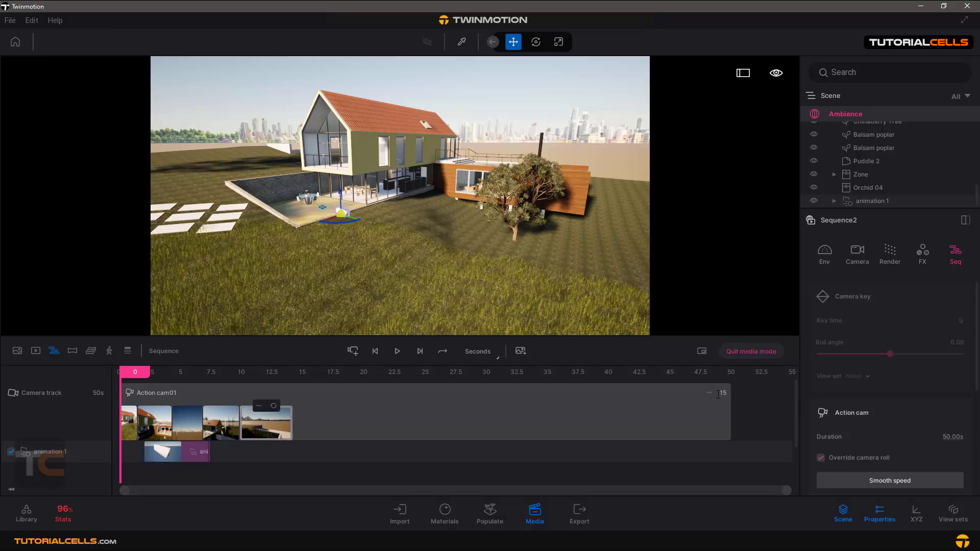
key("Return")
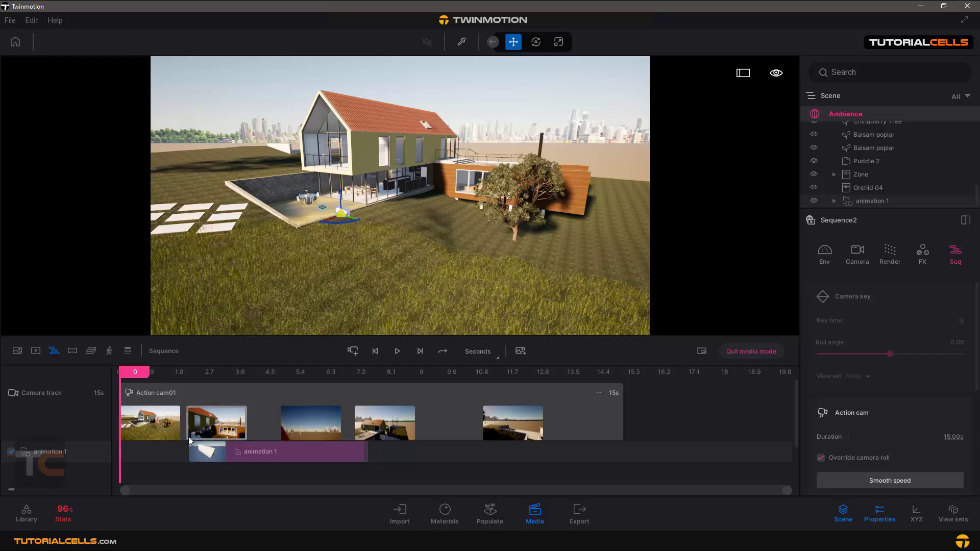
Play the opening moments of the shortened sequence and return the playhead to 0
left_click(393, 353)
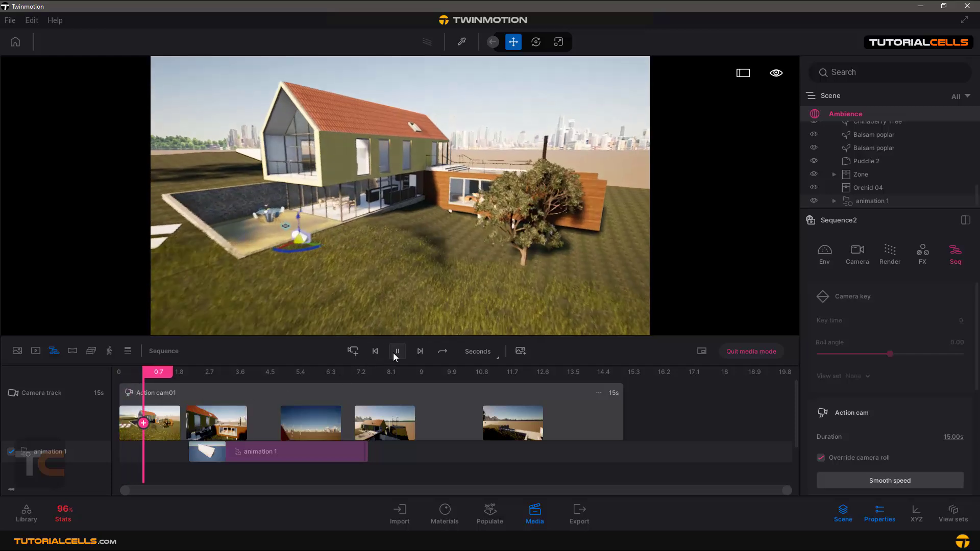
left_click(173, 375)
left_click_drag(174, 377, 114, 376)
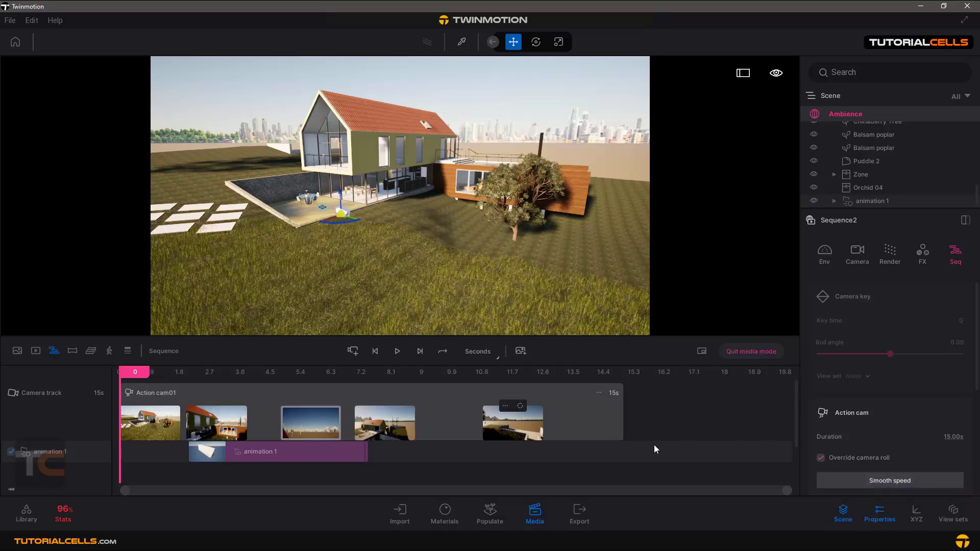
Apply Smooth speed to Action cam01 and play the sequence from the start to about 14.4 seconds
left_click(858, 479)
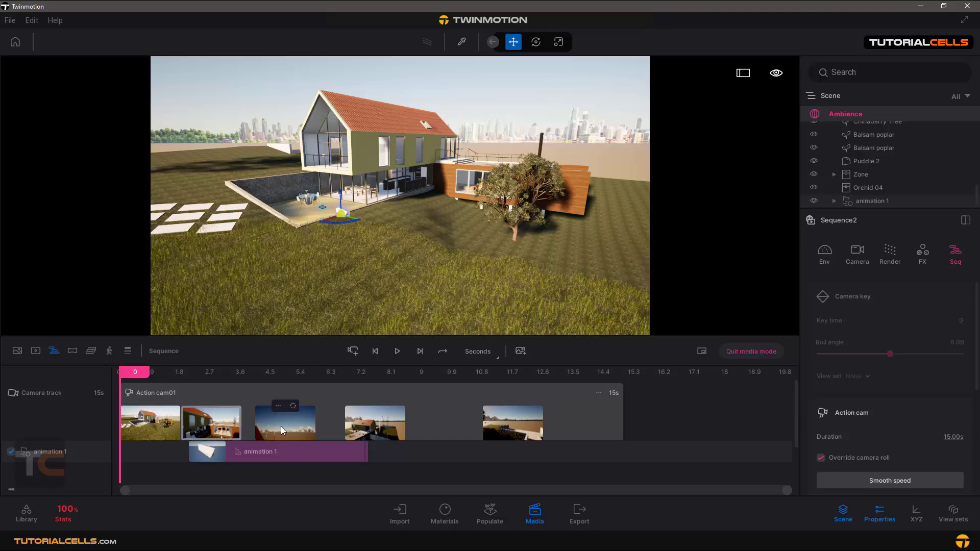
left_click(397, 351)
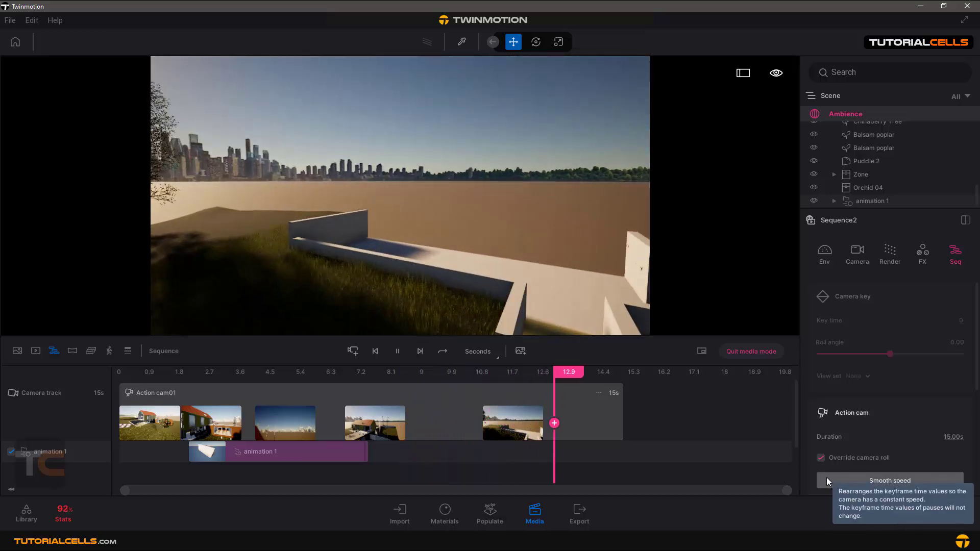
left_click(403, 353)
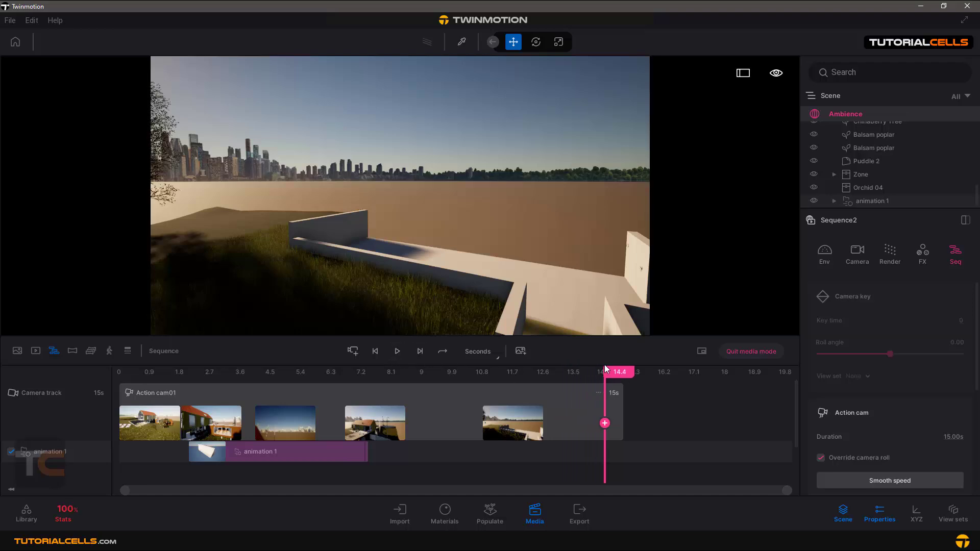
Scrub back to 10.6 seconds and undo the speed smoothing of Action cam01's camera keys
left_click_drag(612, 372, 476, 376)
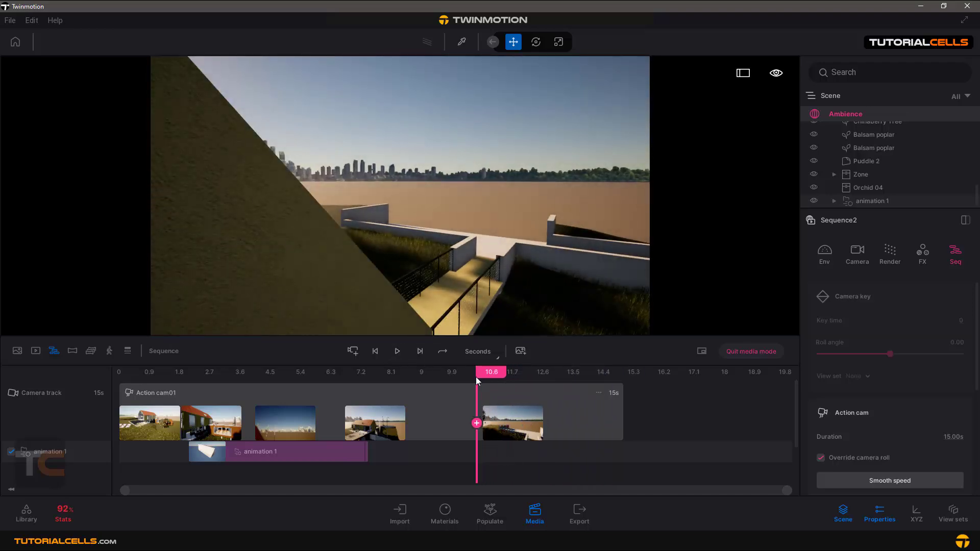
key("ctrl+z")
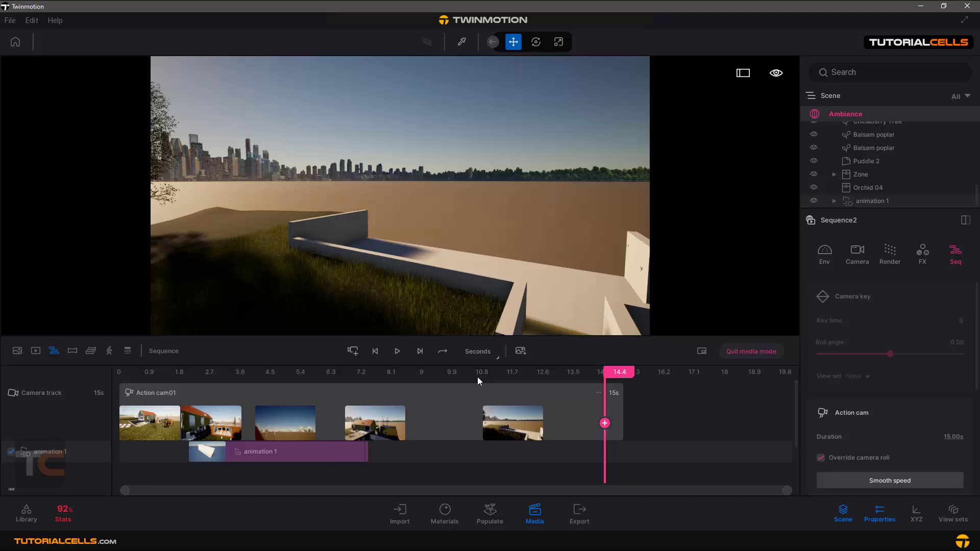
key("ctrl+z")
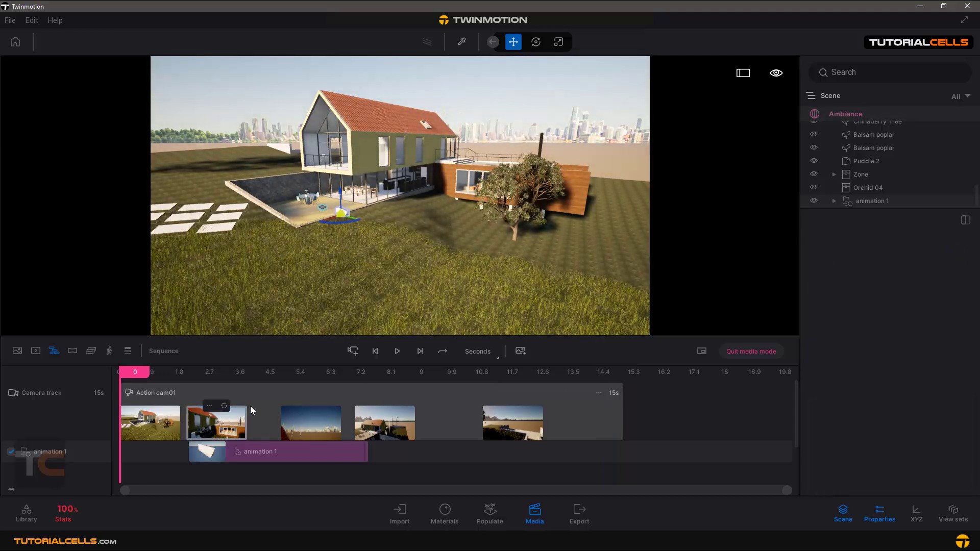
Examine the third camera key's sequence properties, including transitions, output size and format details, and move the playhead to 7.8 seconds
left_click(289, 408)
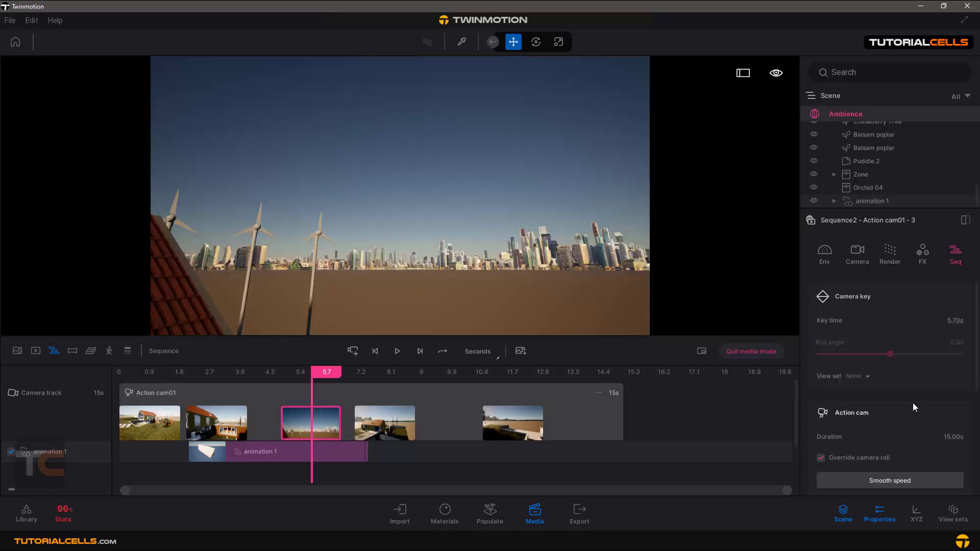
scroll(905, 412, "down", 5)
scroll(901, 418, "up", 3)
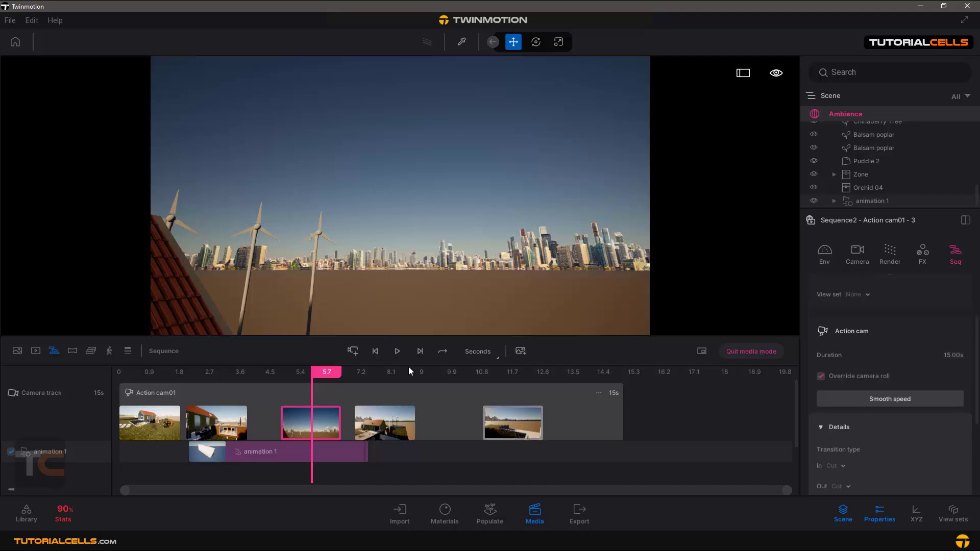
scroll(408, 372, "down", 1)
scroll(842, 408, "down", 4)
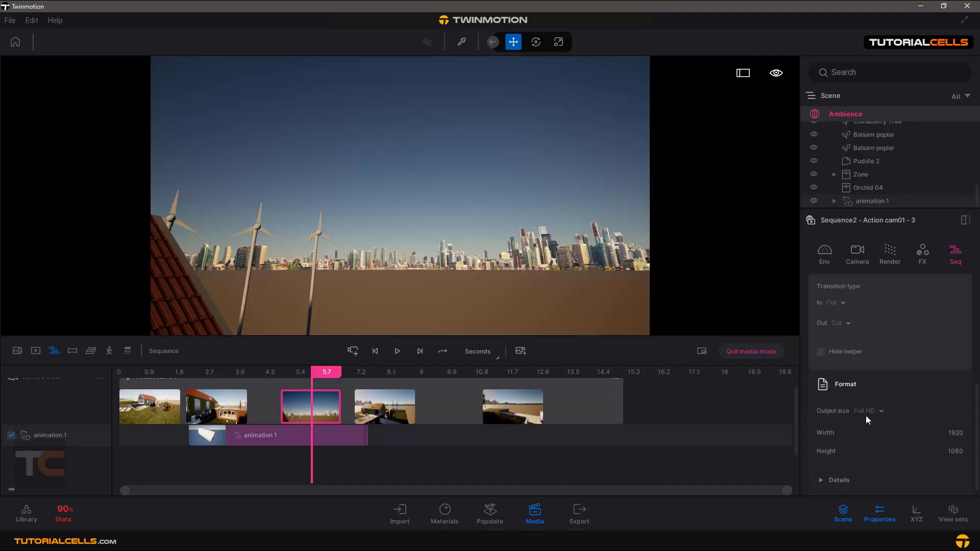
scroll(865, 416, "down", 1)
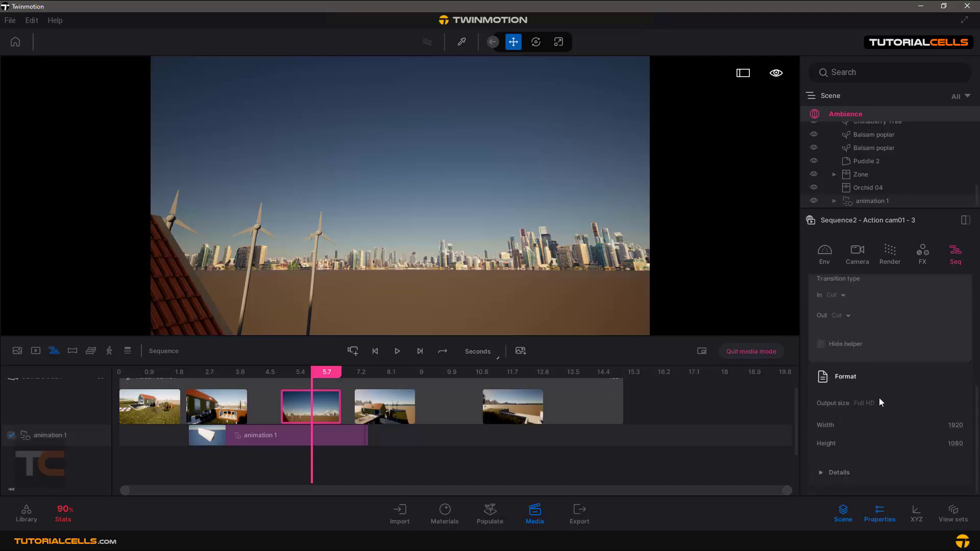
left_click(881, 404)
left_click(880, 404)
left_click(863, 472)
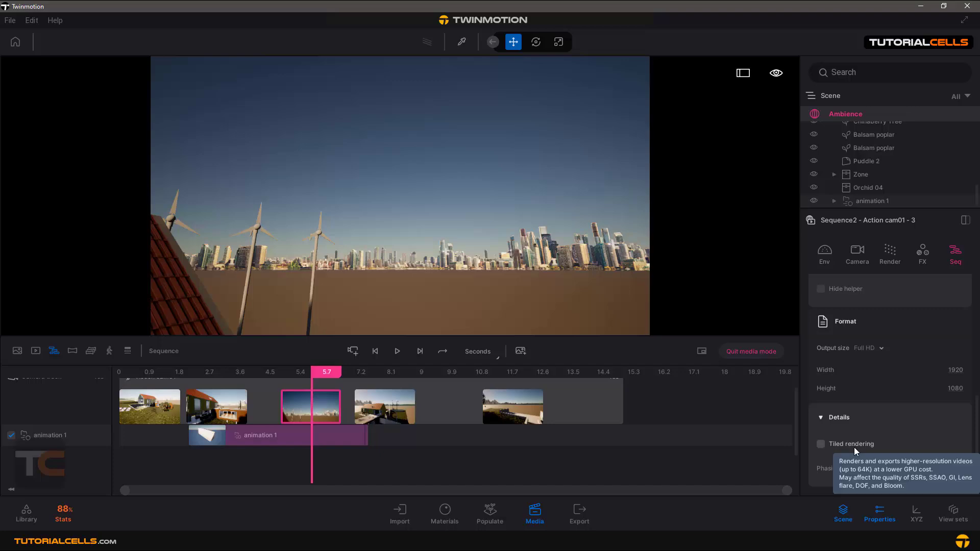
left_click_drag(314, 372, 383, 374)
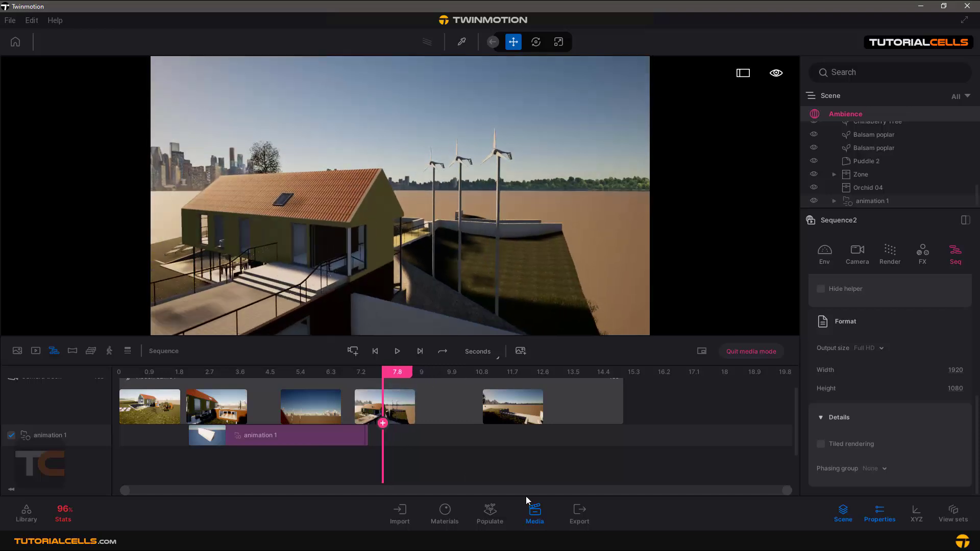
Open the export settings and add Sequence2 to the videos selected for local export
left_click(578, 513)
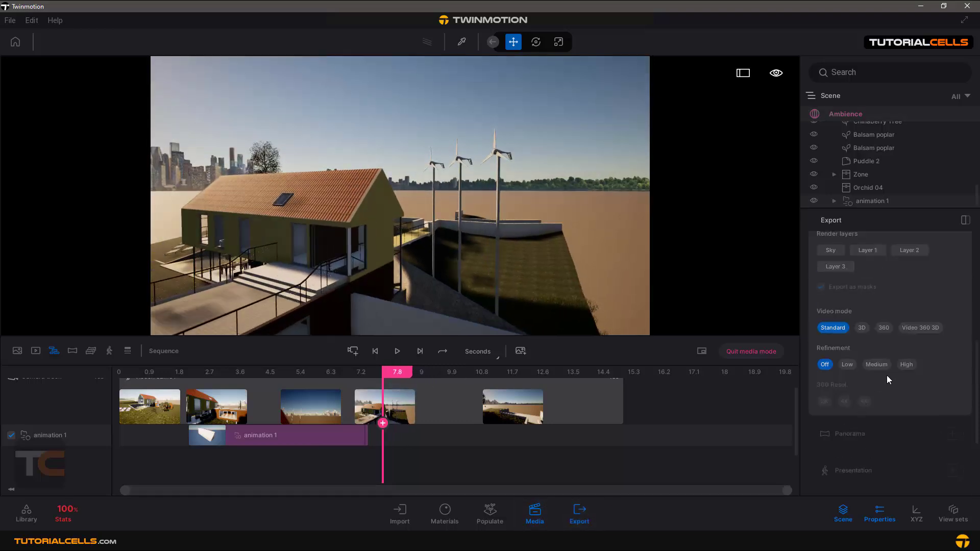
scroll(887, 373, "up", 5)
scroll(888, 375, "up", 3)
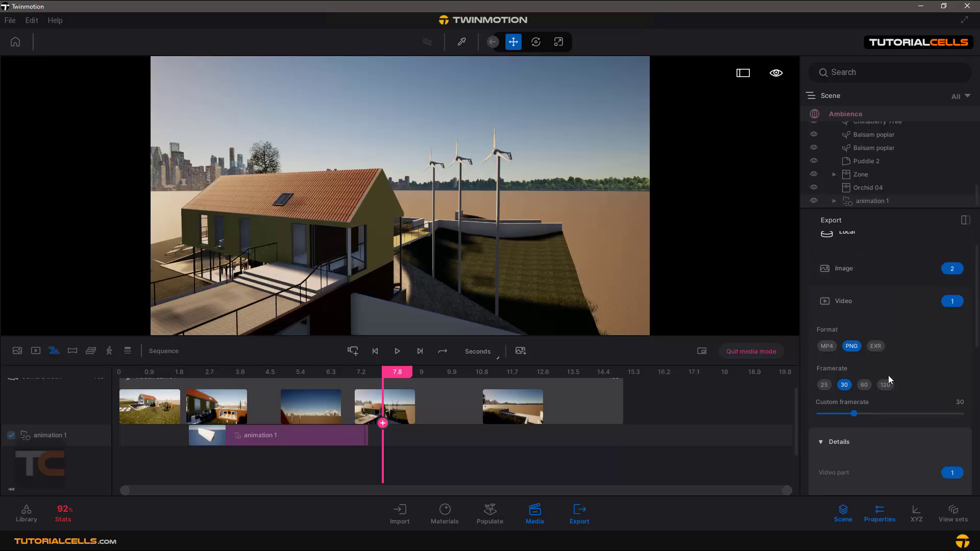
left_click(871, 317)
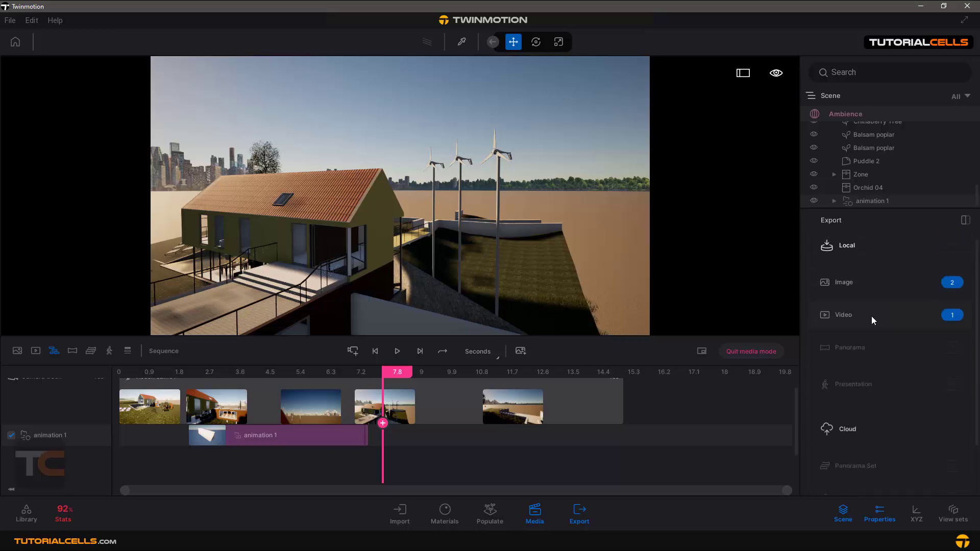
left_click(943, 319)
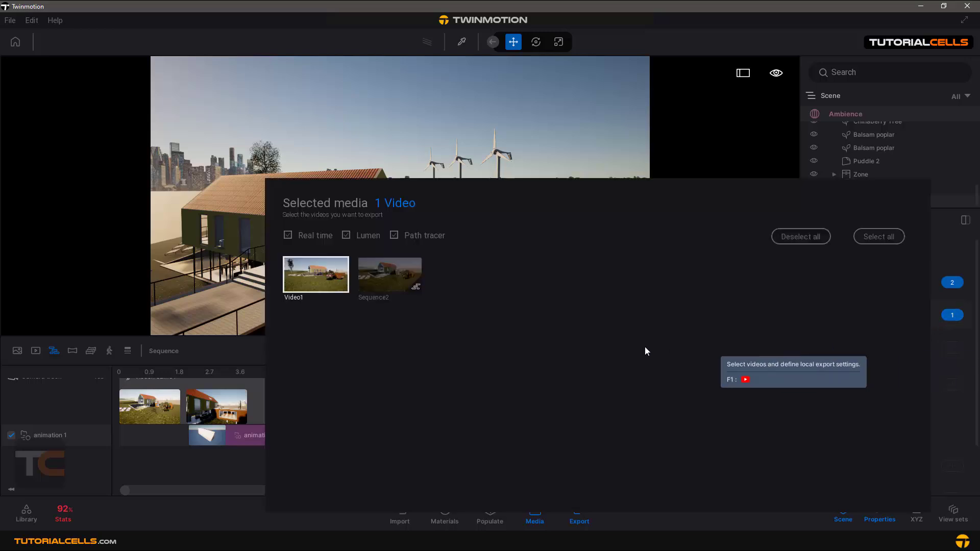
left_click(397, 287)
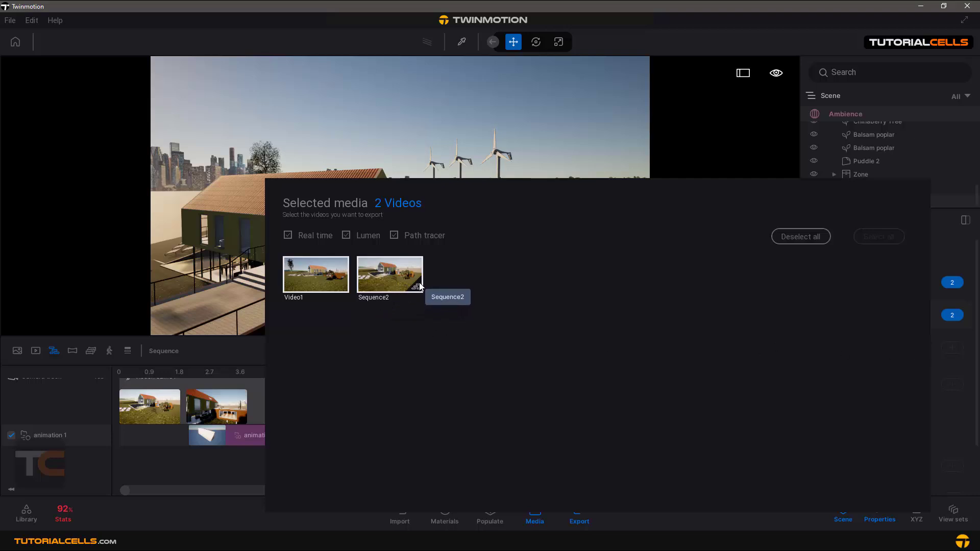
left_click(946, 361)
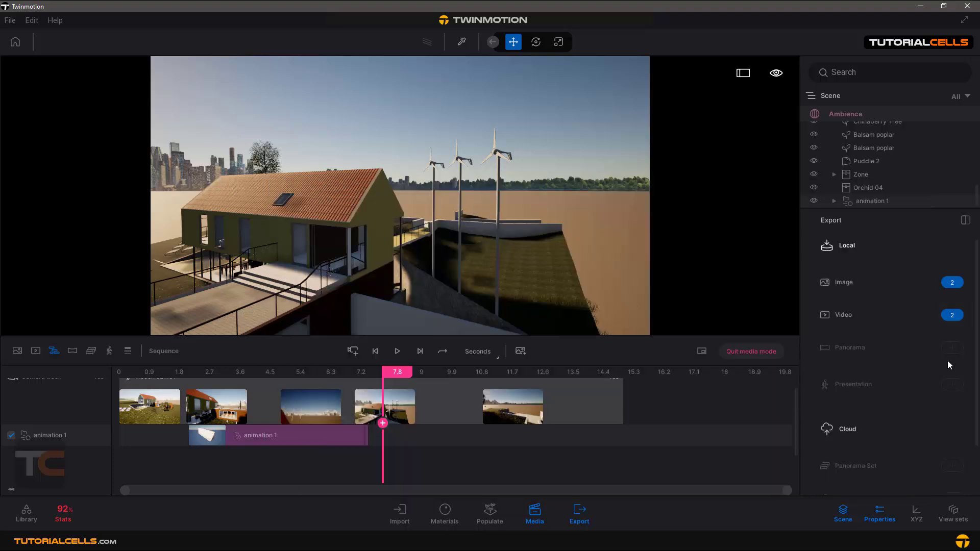
Set the local video export format to MP4
scroll(918, 383, "down", 2)
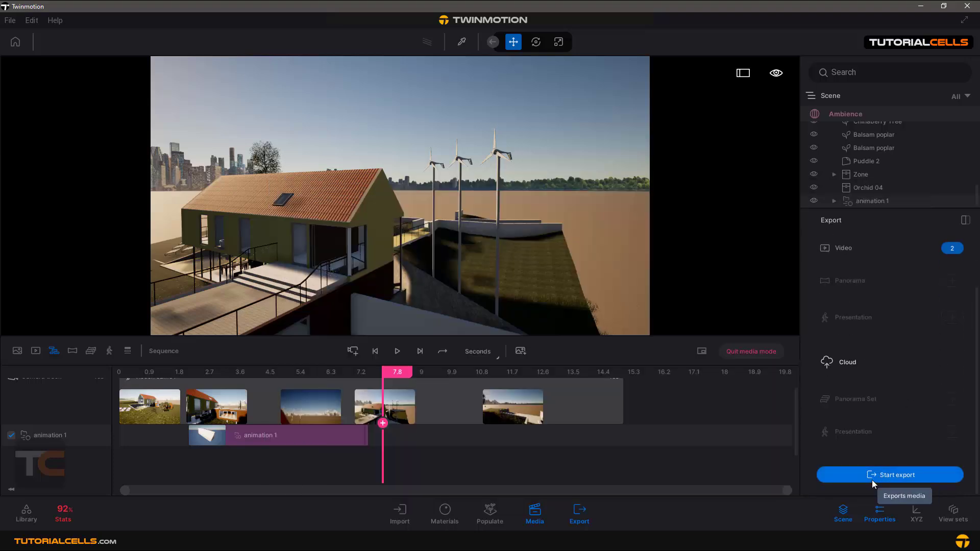
scroll(828, 348, "up", 2)
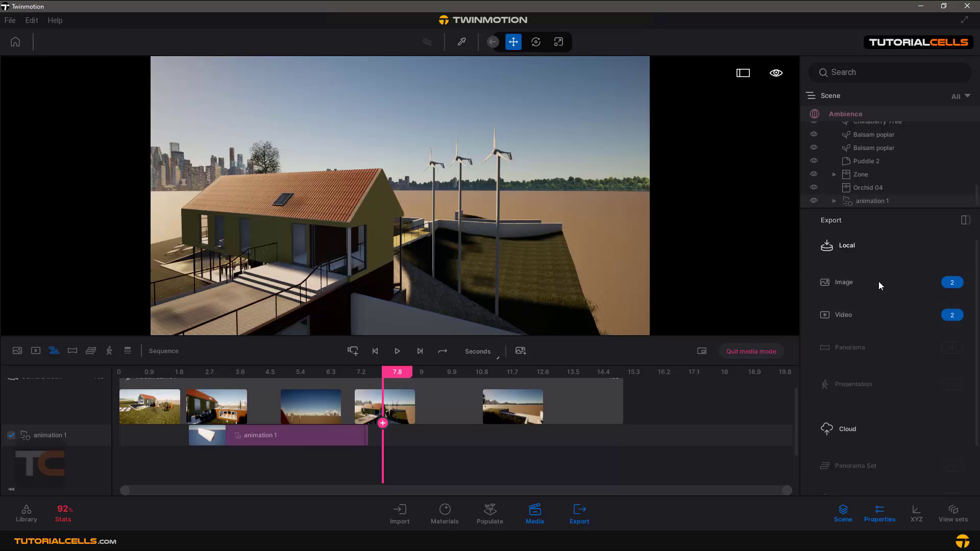
left_click(859, 317)
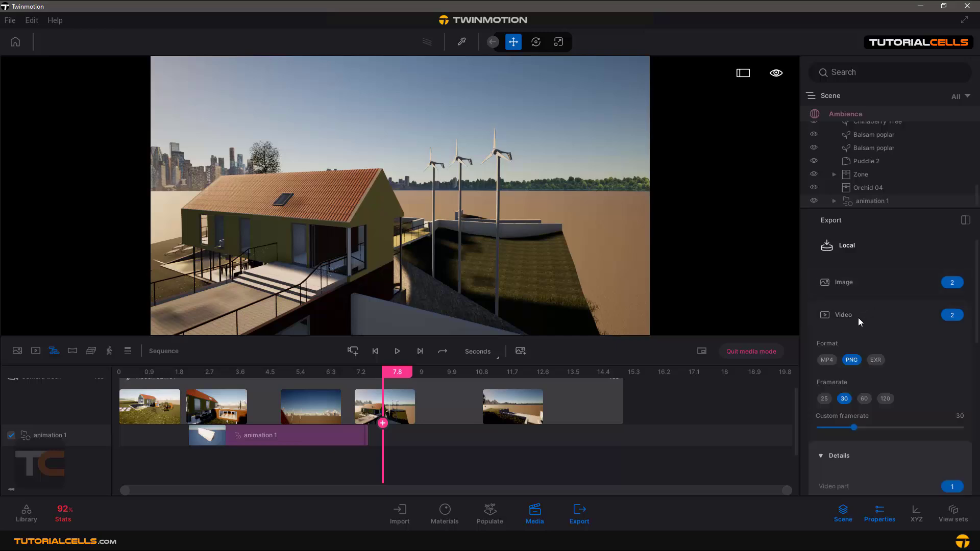
left_click(827, 360)
Review the remaining video export settings, including framerate, motion blur, video mode and refinement
scroll(868, 395, "down", 2)
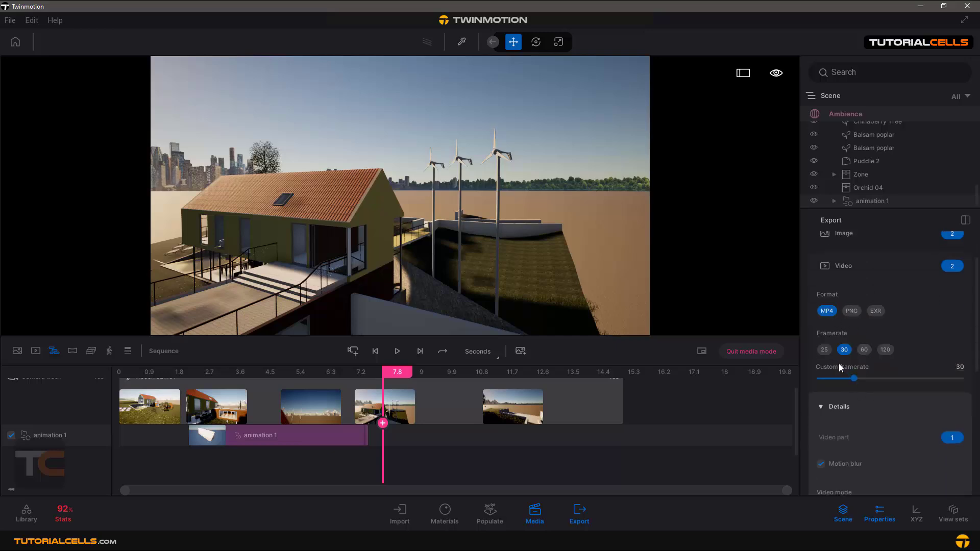
scroll(883, 402, "down", 3)
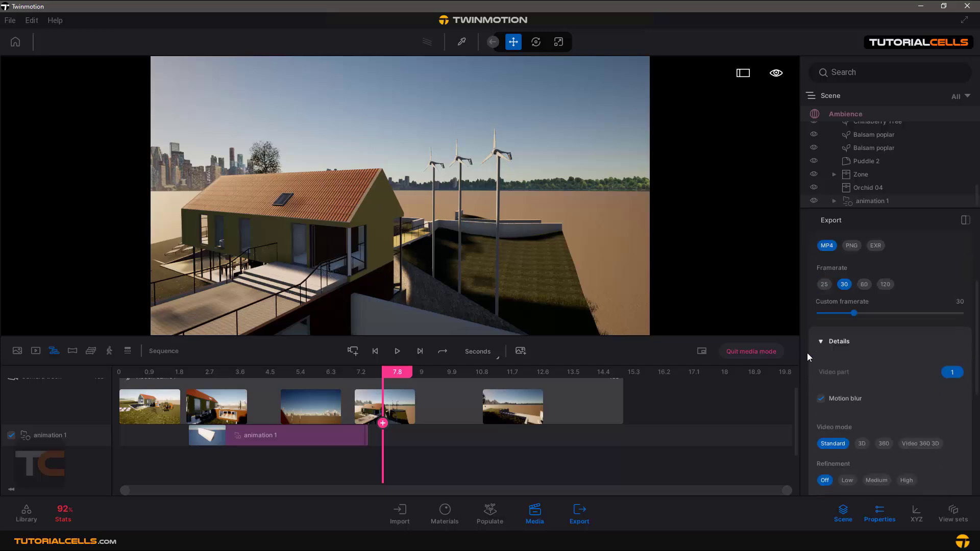
scroll(888, 378, "down", 4)
scroll(888, 380, "down", 4)
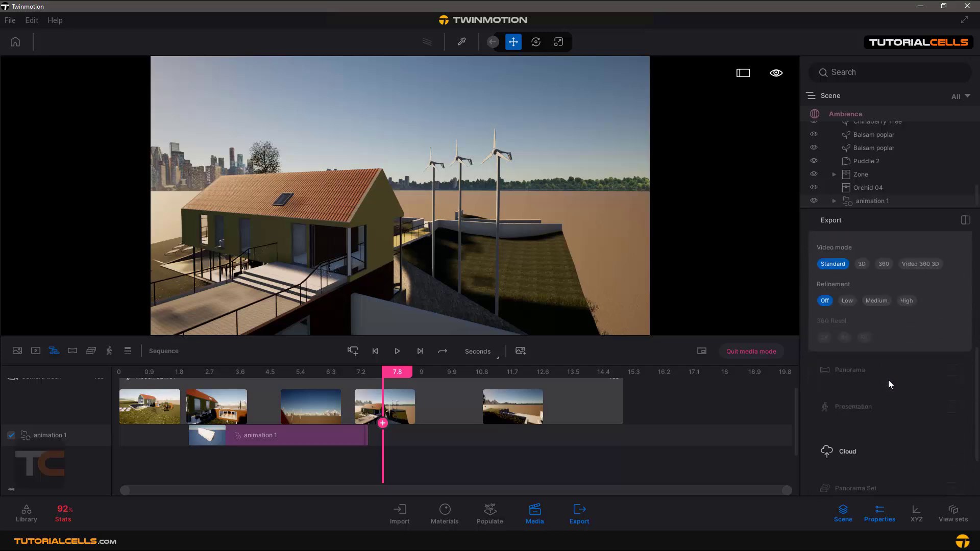
scroll(888, 385, "down", 3)
scroll(888, 385, "up", 4)
scroll(461, 320, "up", 2)
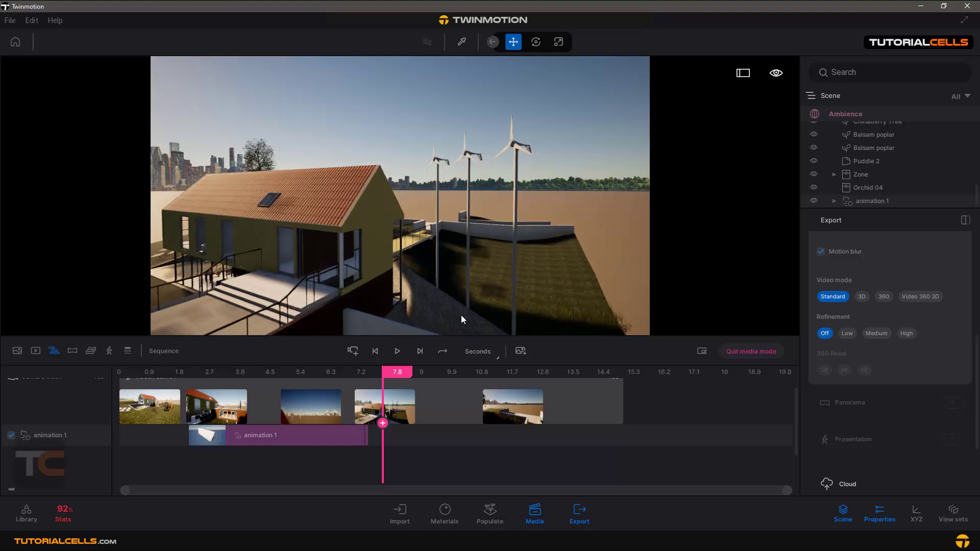
scroll(363, 276, "down", 3)
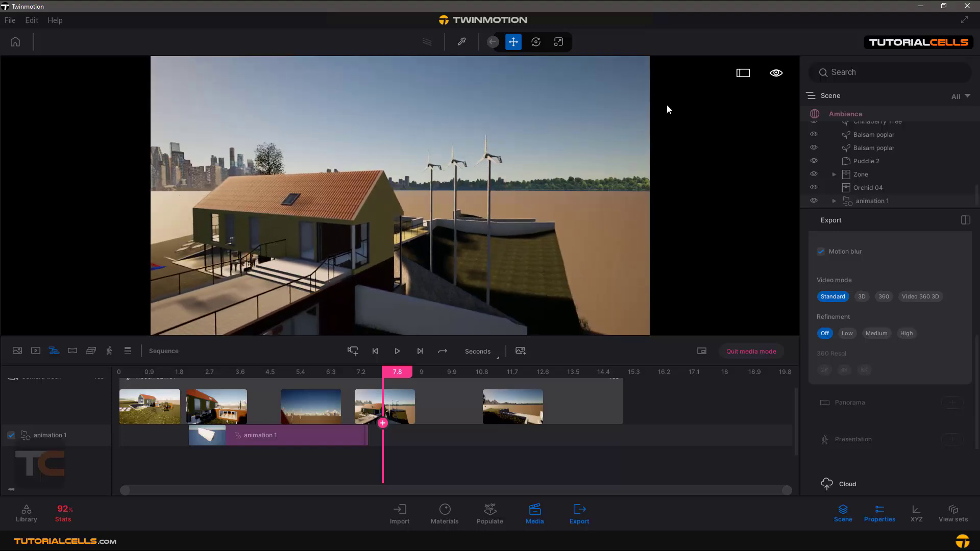